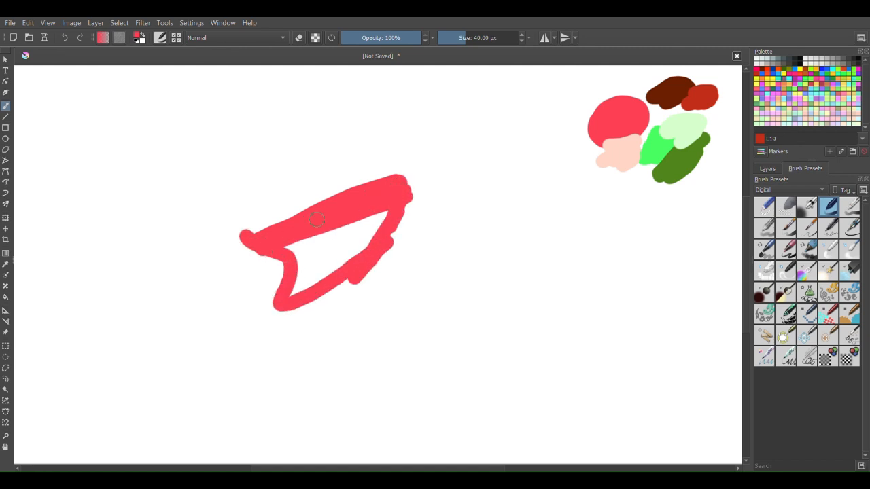
# Paint the half-round red outline of the watermelon slice at 40 px and thicken its upper edge
pyautogui.moveTo(402, 175)
pyautogui.mouseDown()
pyautogui.moveTo(417, 197)
pyautogui.moveTo(407, 264)
pyautogui.moveTo(300, 315)
pyautogui.moveTo(216, 265)
pyautogui.mouseUp()
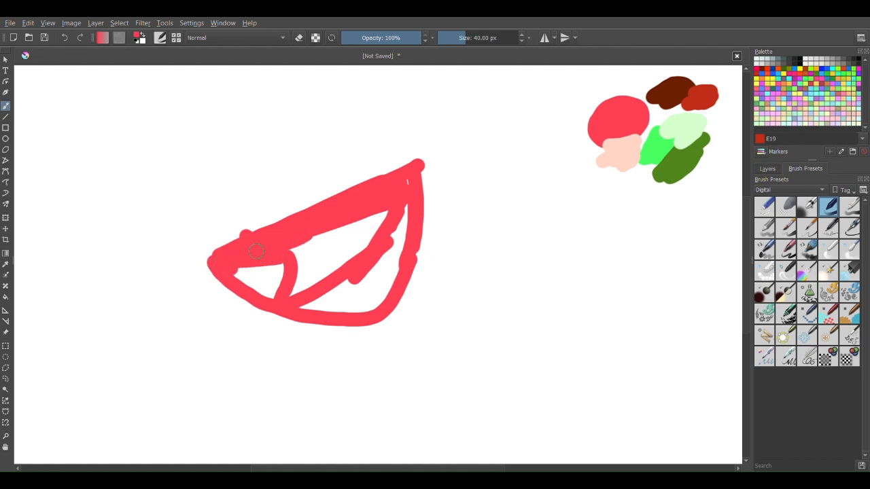
pyautogui.moveTo(269, 245); pyautogui.dragTo(383, 203)
pyautogui.moveTo(327, 202)
pyautogui.mouseDown()
pyautogui.moveTo(209, 246)
pyautogui.moveTo(313, 197)
pyautogui.mouseUp()
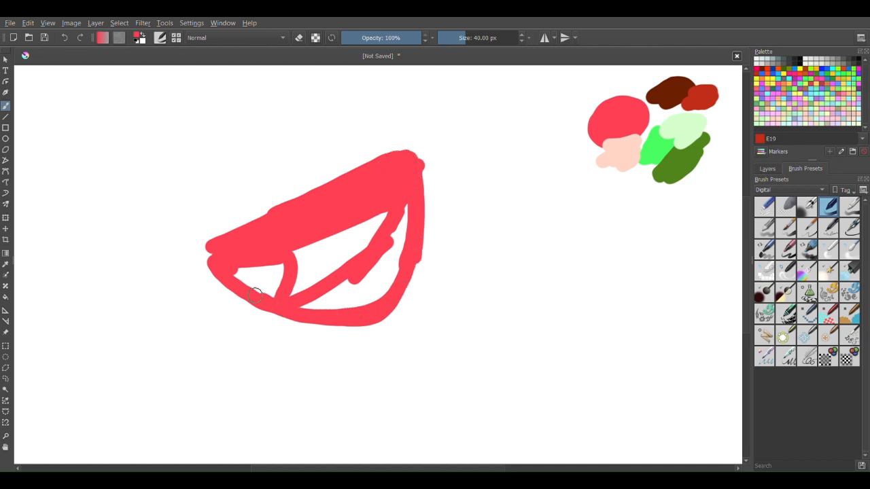
pyautogui.moveTo(233, 263)
pyautogui.mouseDown()
pyautogui.moveTo(285, 265)
pyautogui.moveTo(272, 289)
pyautogui.moveTo(384, 299)
pyautogui.moveTo(334, 237)
pyautogui.moveTo(281, 266)
pyautogui.moveTo(379, 224)
pyautogui.moveTo(367, 282)
pyautogui.moveTo(269, 262)
pyautogui.moveTo(246, 278)
pyautogui.moveTo(332, 297)
pyautogui.moveTo(390, 243)
pyautogui.moveTo(411, 176)
pyautogui.moveTo(400, 189)
pyautogui.moveTo(350, 188)
pyautogui.mouseUp()
# Fill the slice's interior with red and smooth its curved outer edge with a 57.68 px brush
pyautogui.scroll(4, 421, 126)
pyautogui.moveTo(338, 235)
pyautogui.mouseDown()
pyautogui.moveTo(299, 274)
pyautogui.moveTo(393, 178)
pyautogui.moveTo(409, 205)
pyautogui.moveTo(428, 324)
pyautogui.moveTo(422, 221)
pyautogui.moveTo(441, 336)
pyautogui.mouseUp()
pyautogui.scroll(-4, 440, 336)
pyautogui.scroll(3, 293, 325)
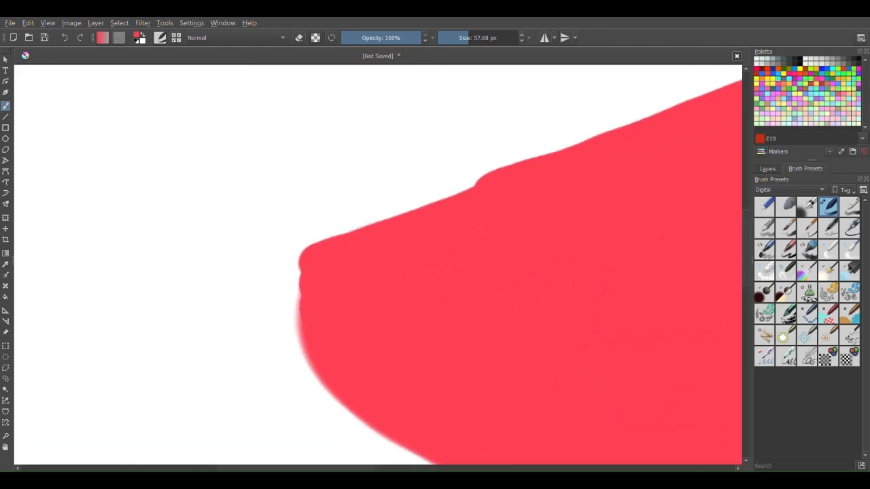
pyautogui.moveTo(293, 271)
pyautogui.mouseDown()
pyautogui.moveTo(318, 258)
pyautogui.moveTo(275, 286)
pyautogui.moveTo(340, 355)
pyautogui.moveTo(445, 399)
pyautogui.mouseUp()
pyautogui.scroll(-4, 445, 399)
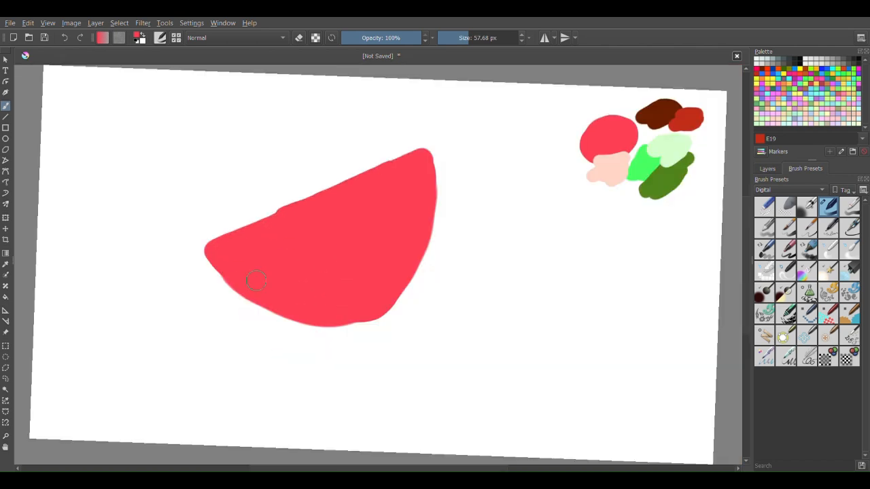
# Trim the slice's upper edge straight with the Line tool in eraser mode at 286.31 px
pyautogui.click(490, 38)
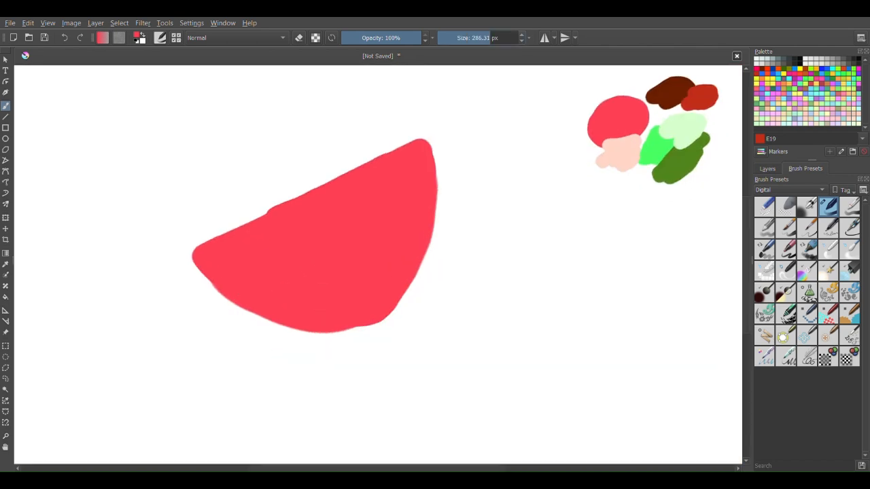
pyautogui.moveTo(464, 109)
pyautogui.mouseDown()
pyautogui.moveTo(476, 178)
pyautogui.moveTo(455, 275)
pyautogui.moveTo(373, 376)
pyautogui.moveTo(222, 408)
pyautogui.moveTo(139, 292)
pyautogui.moveTo(210, 329)
pyautogui.moveTo(282, 351)
pyautogui.moveTo(488, 293)
pyautogui.moveTo(530, 266)
pyautogui.moveTo(329, 363)
pyautogui.mouseUp()
pyautogui.hotkey('ctrl', 'z')
pyautogui.hotkey('ctrl', 'z')
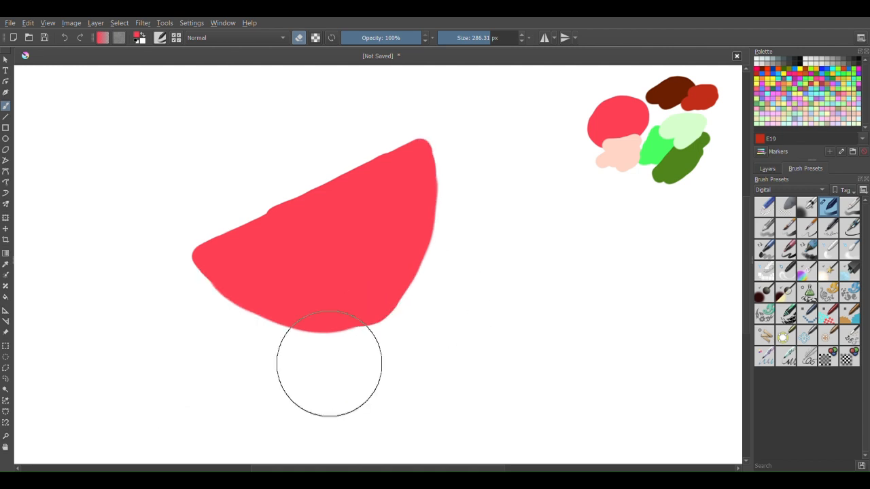
pyautogui.press('v')
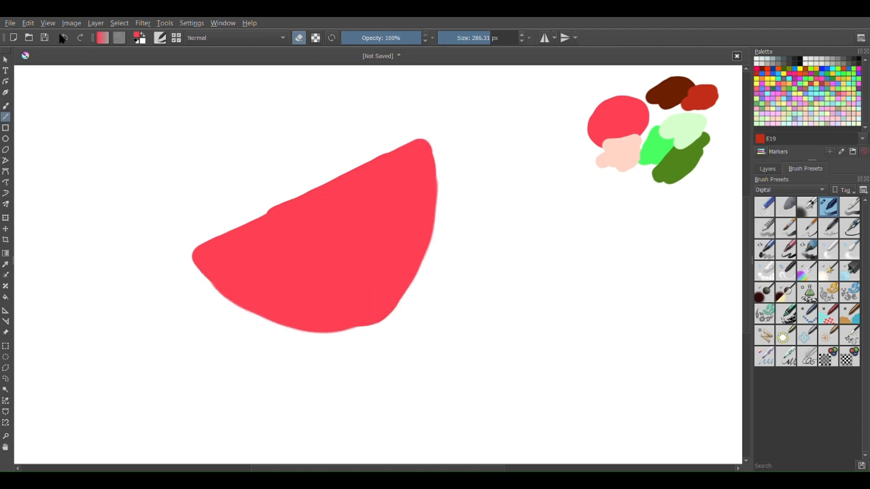
pyautogui.moveTo(165, 216)
pyautogui.mouseDown()
pyautogui.moveTo(295, 175)
pyautogui.moveTo(419, 98)
pyautogui.mouseUp()
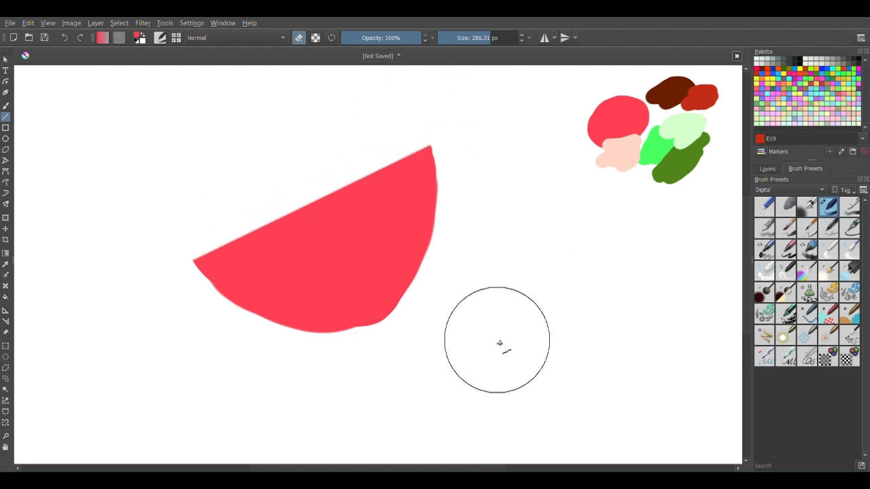
# Round the slice's upper right tip with red brush strokes at 60.26 px
pyautogui.press('b')
pyautogui.click(468, 38)
pyautogui.scroll(2, 423, 159)
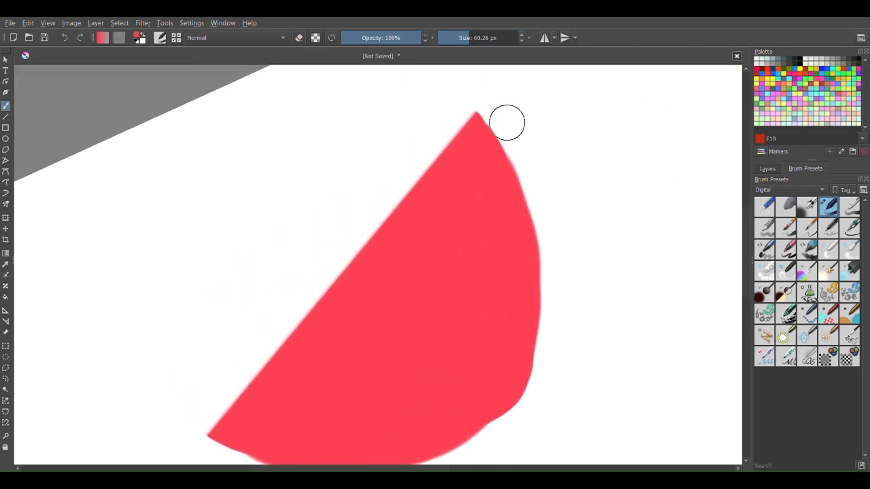
pyautogui.scroll(3, 505, 126)
pyautogui.moveTo(378, 225)
pyautogui.mouseDown()
pyautogui.moveTo(373, 208)
pyautogui.moveTo(315, 301)
pyautogui.mouseUp()
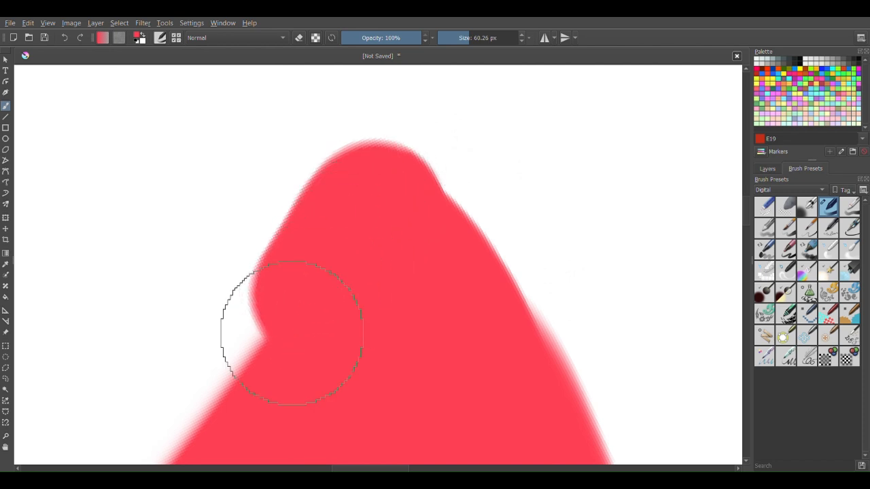
pyautogui.scroll(-3, 315, 326)
pyautogui.scroll(-3, 507, 208)
# Repaint the slice's long upper edge in red so it runs evenly from the rounded tip to the left corner
pyautogui.scroll(3, 297, 374)
pyautogui.moveTo(297, 374); pyautogui.dragTo(452, 143)
pyautogui.scroll(-2, 403, 252)
pyautogui.scroll(2, 322, 300)
pyautogui.moveTo(477, 96); pyautogui.dragTo(302, 354)
pyautogui.moveTo(386, 236); pyautogui.dragTo(304, 323)
pyautogui.scroll(-2, 317, 310)
pyautogui.moveTo(384, 206); pyautogui.dragTo(262, 358)
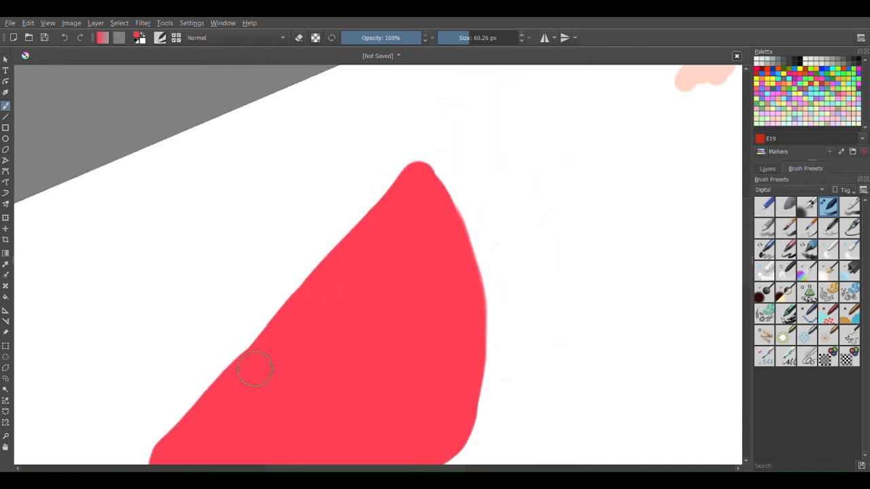
pyautogui.press('2')
pyautogui.press('5')
pyautogui.press('3')
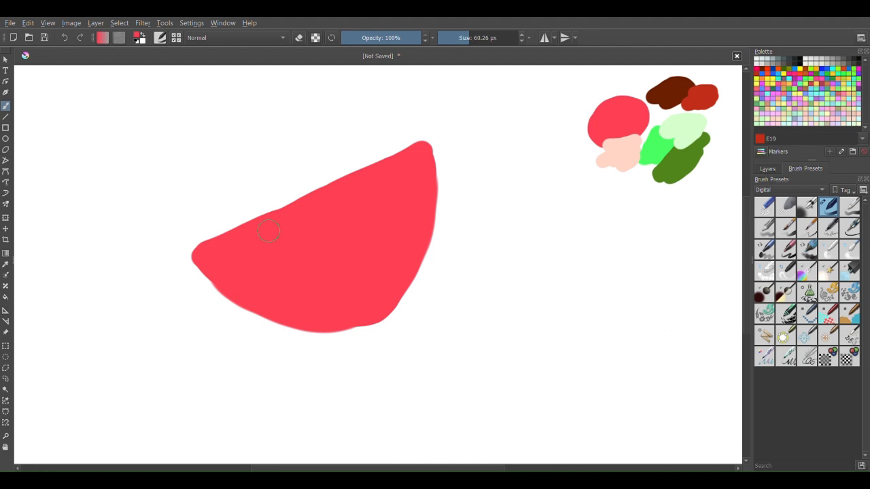
# Add a new paint layer and outline the rind below the red flesh in the dark green swatch color
pyautogui.click(767, 168)
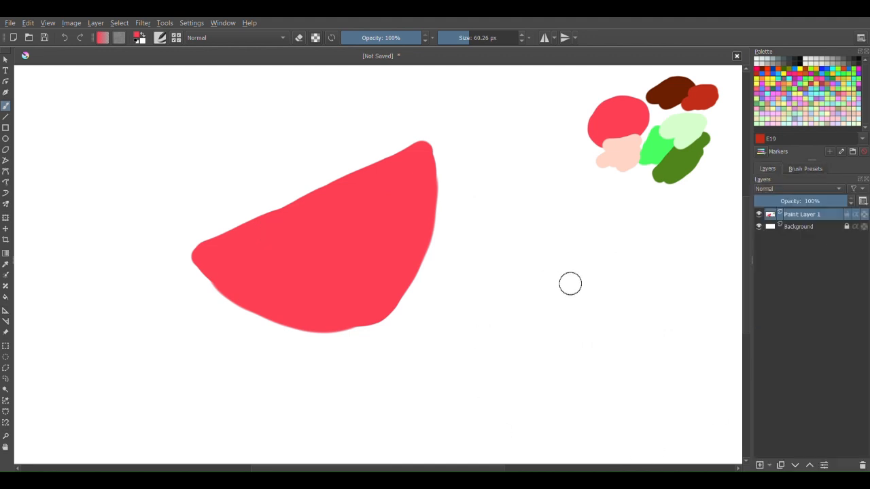
pyautogui.press('Insert')
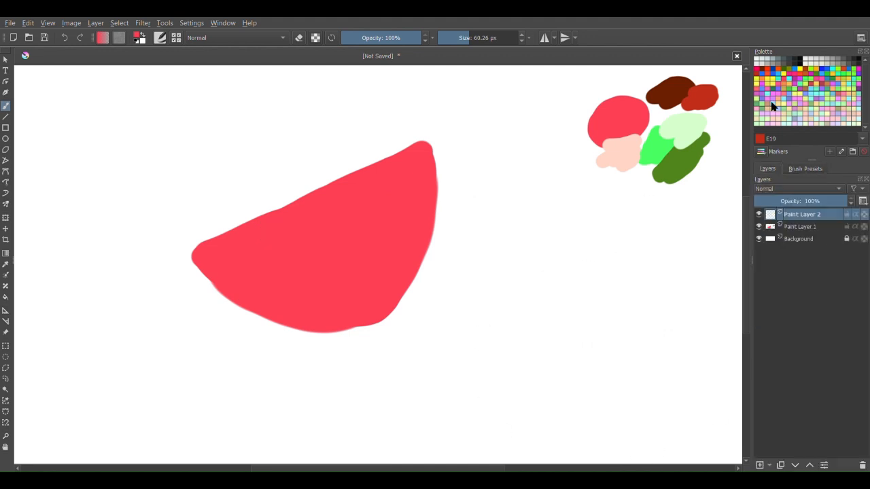
pyautogui.keyDown('ctrl'); pyautogui.click(683, 170); pyautogui.keyUp('ctrl')
pyautogui.moveTo(186, 271)
pyautogui.mouseDown()
pyautogui.moveTo(267, 331)
pyautogui.moveTo(344, 344)
pyautogui.moveTo(377, 333)
pyautogui.moveTo(404, 311)
pyautogui.moveTo(435, 242)
pyautogui.moveTo(438, 144)
pyautogui.moveTo(449, 158)
pyautogui.moveTo(447, 229)
pyautogui.moveTo(420, 311)
pyautogui.moveTo(372, 355)
pyautogui.moveTo(295, 359)
pyautogui.moveTo(230, 324)
pyautogui.moveTo(189, 337)
pyautogui.moveTo(210, 365)
pyautogui.moveTo(340, 377)
pyautogui.mouseUp()
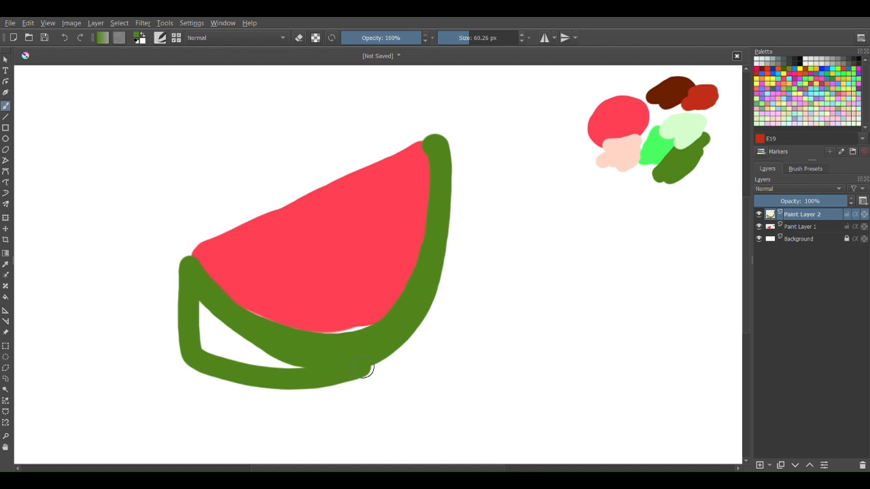
# Fill the rind with dark green and trim its left and bottom outer edges in eraser mode
pyautogui.moveTo(205, 311); pyautogui.dragTo(207, 341)
pyautogui.moveTo(207, 308); pyautogui.dragTo(210, 319)
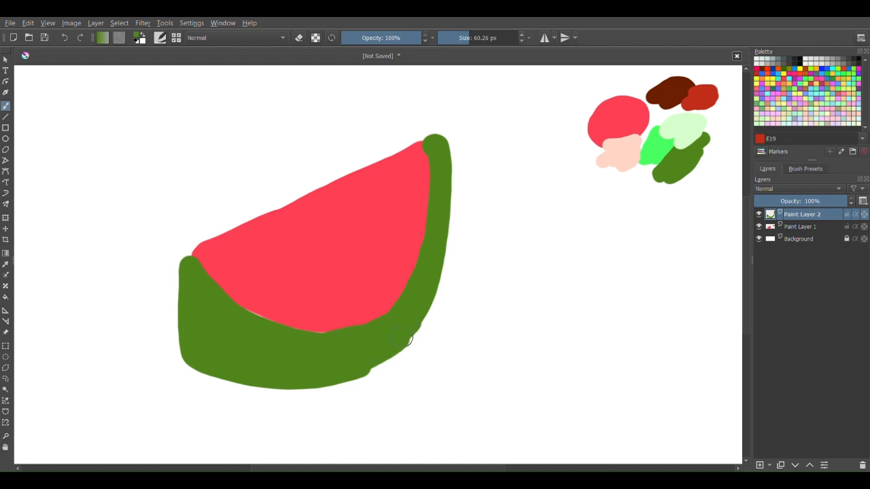
pyautogui.moveTo(219, 426)
pyautogui.mouseDown()
pyautogui.moveTo(171, 337)
pyautogui.moveTo(154, 262)
pyautogui.moveTo(220, 397)
pyautogui.moveTo(188, 348)
pyautogui.moveTo(162, 228)
pyautogui.mouseUp()
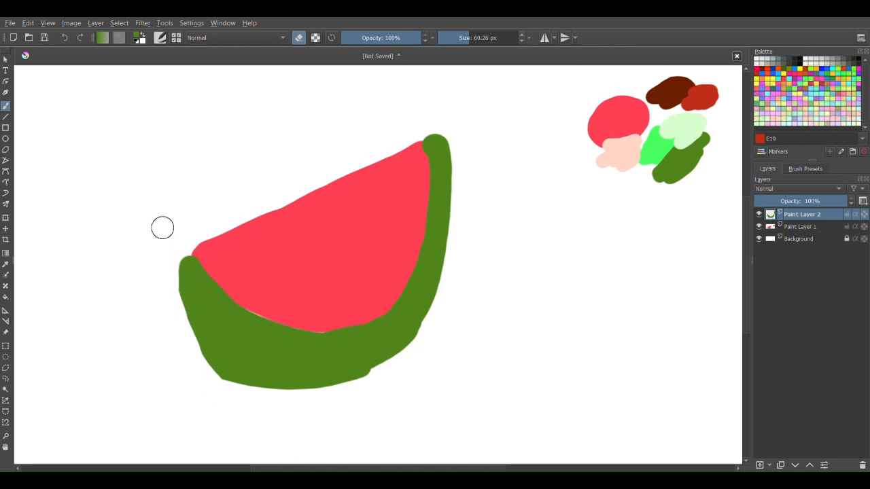
pyautogui.moveTo(203, 384); pyautogui.dragTo(459, 350)
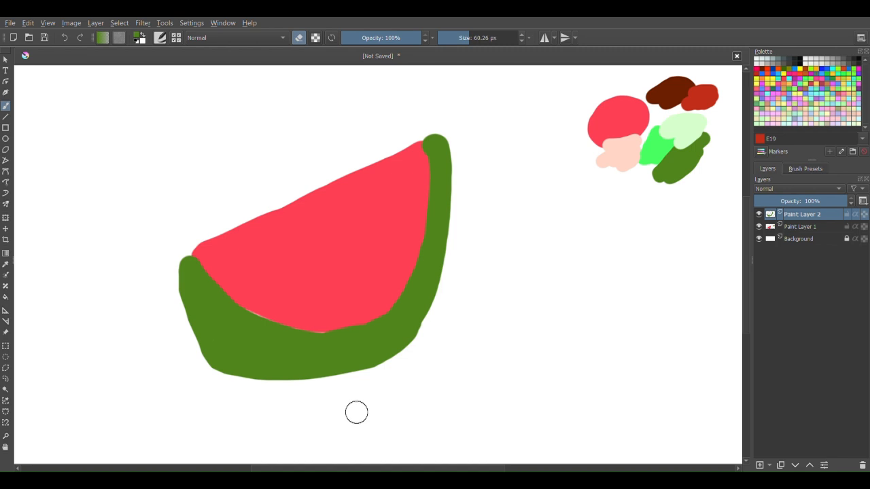
# On another new layer, paint a light green band along the rind's inner edge and erase its overlap on the flesh
pyautogui.press('Insert')
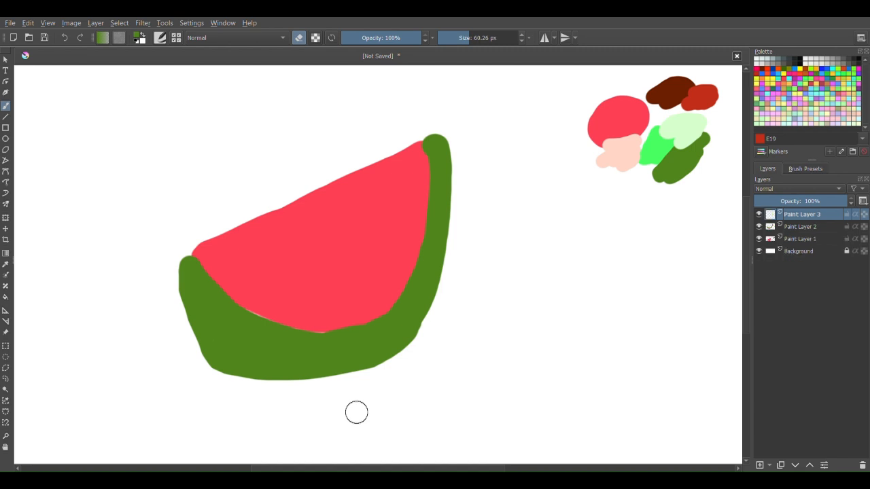
pyautogui.keyDown('ctrl'); pyautogui.click(688, 127); pyautogui.keyUp('ctrl')
pyautogui.moveTo(200, 268)
pyautogui.mouseDown()
pyautogui.moveTo(263, 318)
pyautogui.moveTo(247, 317)
pyautogui.moveTo(295, 332)
pyautogui.moveTo(354, 331)
pyautogui.moveTo(381, 320)
pyautogui.moveTo(424, 236)
pyautogui.moveTo(426, 162)
pyautogui.mouseUp()
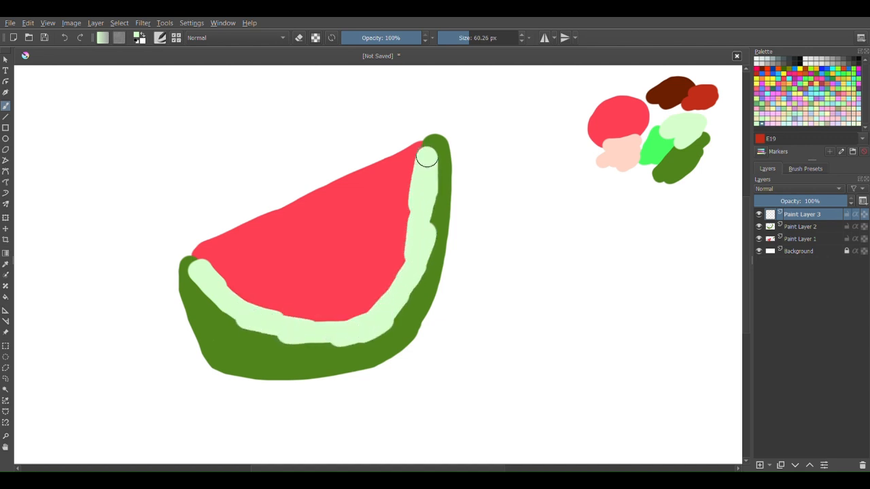
pyautogui.moveTo(210, 267)
pyautogui.mouseDown()
pyautogui.moveTo(249, 295)
pyautogui.moveTo(344, 304)
pyautogui.moveTo(249, 299)
pyautogui.moveTo(336, 312)
pyautogui.moveTo(400, 281)
pyautogui.moveTo(356, 309)
pyautogui.moveTo(404, 217)
pyautogui.mouseUp()
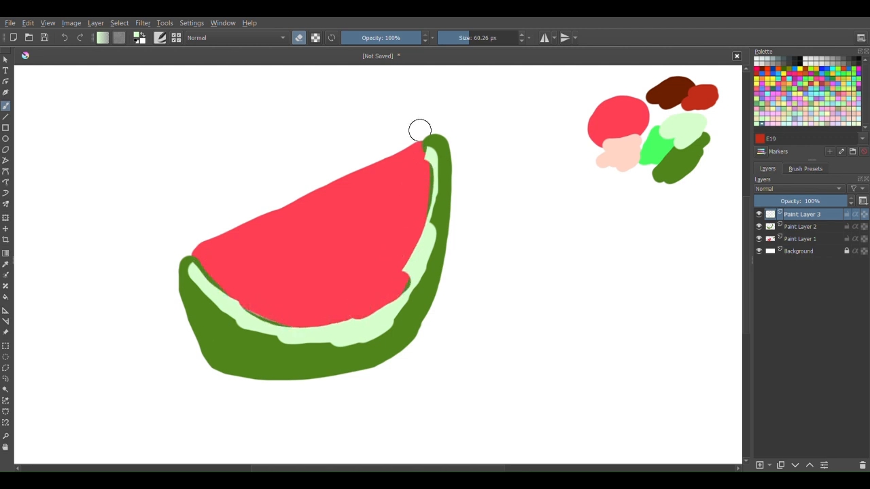
# Paint a band in the peach swatch color between the red flesh and the light green band
pyautogui.press('e')
pyautogui.keyDown('ctrl'); pyautogui.click(612, 156); pyautogui.keyUp('ctrl')
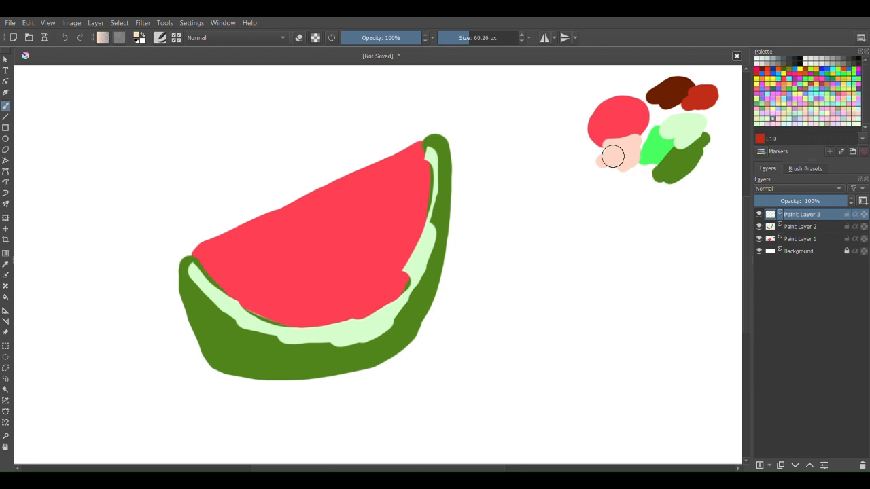
pyautogui.moveTo(197, 263)
pyautogui.mouseDown()
pyautogui.moveTo(291, 323)
pyautogui.moveTo(363, 311)
pyautogui.moveTo(407, 269)
pyautogui.moveTo(427, 156)
pyautogui.mouseUp()
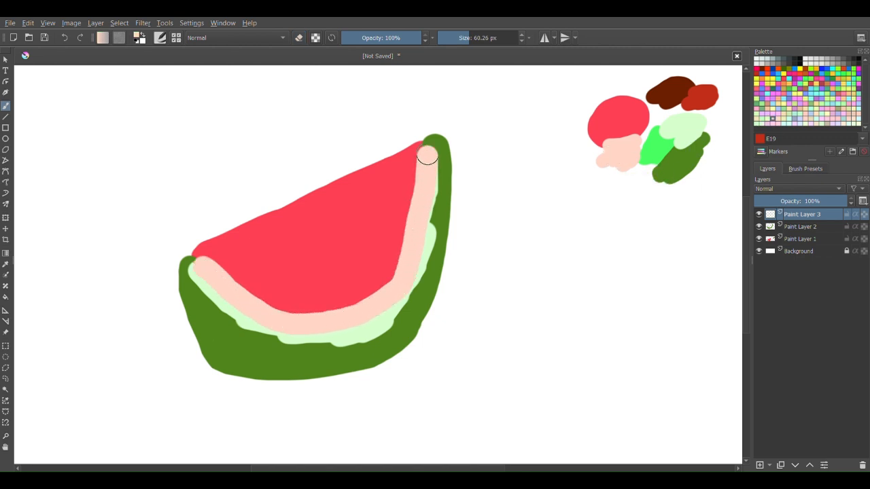
# Blend the light green band's outer edge into the dark green rind with a 60 px blending brush
pyautogui.click(804, 168)
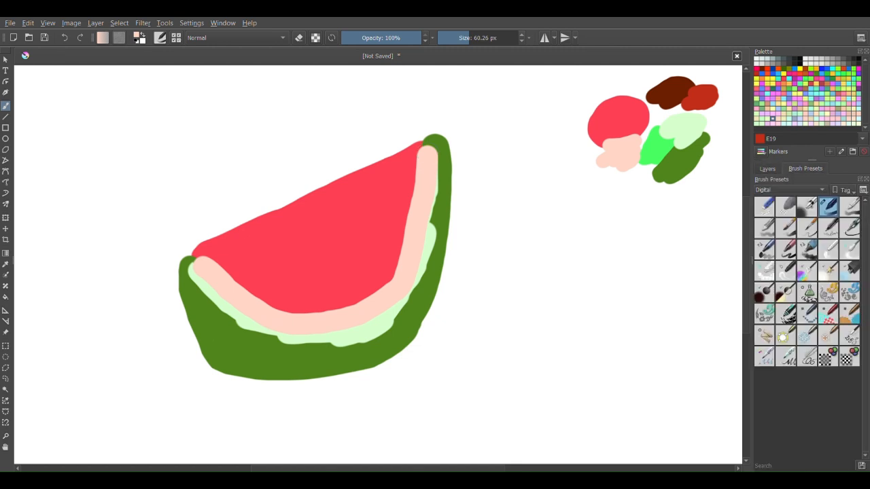
pyautogui.click(849, 250)
pyautogui.scroll(5, 423, 156)
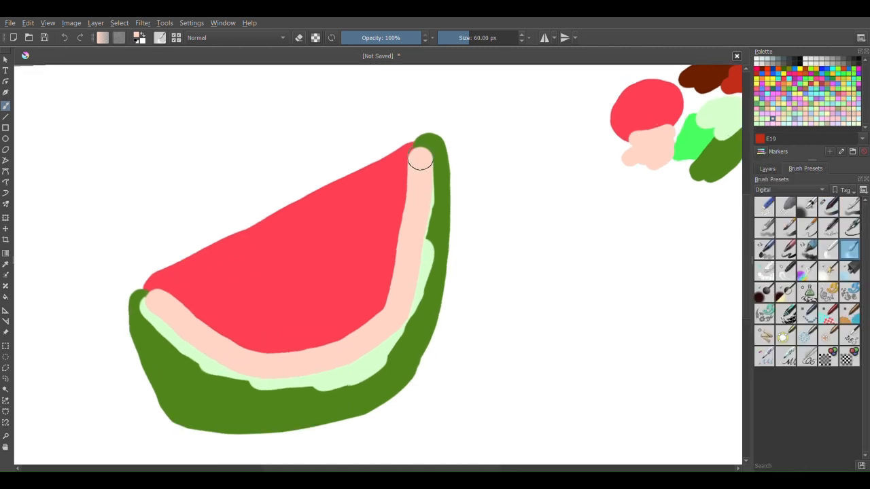
pyautogui.moveTo(406, 156)
pyautogui.mouseDown()
pyautogui.moveTo(414, 178)
pyautogui.moveTo(424, 252)
pyautogui.moveTo(398, 312)
pyautogui.moveTo(414, 299)
pyautogui.moveTo(411, 332)
pyautogui.moveTo(425, 311)
pyautogui.mouseUp()
pyautogui.scroll(-3, 446, 253)
pyautogui.scroll(5, 446, 253)
pyautogui.moveTo(370, 384)
pyautogui.mouseDown()
pyautogui.moveTo(421, 380)
pyautogui.moveTo(478, 342)
pyautogui.moveTo(567, 242)
pyautogui.moveTo(532, 250)
pyautogui.moveTo(475, 311)
pyautogui.moveTo(374, 374)
pyautogui.moveTo(183, 336)
pyautogui.moveTo(161, 314)
pyautogui.mouseUp()
# Blend the peach band into the light green and the red flesh along the bottom and right side
pyautogui.moveTo(262, 340)
pyautogui.mouseDown()
pyautogui.moveTo(318, 355)
pyautogui.moveTo(466, 338)
pyautogui.mouseUp()
pyautogui.scroll(-1, 466, 338)
pyautogui.moveTo(315, 355)
pyautogui.mouseDown()
pyautogui.moveTo(231, 304)
pyautogui.moveTo(248, 342)
pyautogui.moveTo(170, 237)
pyautogui.moveTo(149, 186)
pyautogui.moveTo(178, 162)
pyautogui.moveTo(167, 178)
pyautogui.moveTo(174, 151)
pyautogui.moveTo(200, 234)
pyautogui.moveTo(234, 288)
pyautogui.moveTo(276, 328)
pyautogui.moveTo(348, 357)
pyautogui.mouseUp()
pyautogui.moveTo(214, 210)
pyautogui.mouseDown()
pyautogui.moveTo(377, 311)
pyautogui.moveTo(393, 333)
pyautogui.moveTo(549, 277)
pyautogui.moveTo(591, 241)
pyautogui.moveTo(575, 255)
pyautogui.moveTo(365, 306)
pyautogui.moveTo(357, 286)
pyautogui.mouseUp()
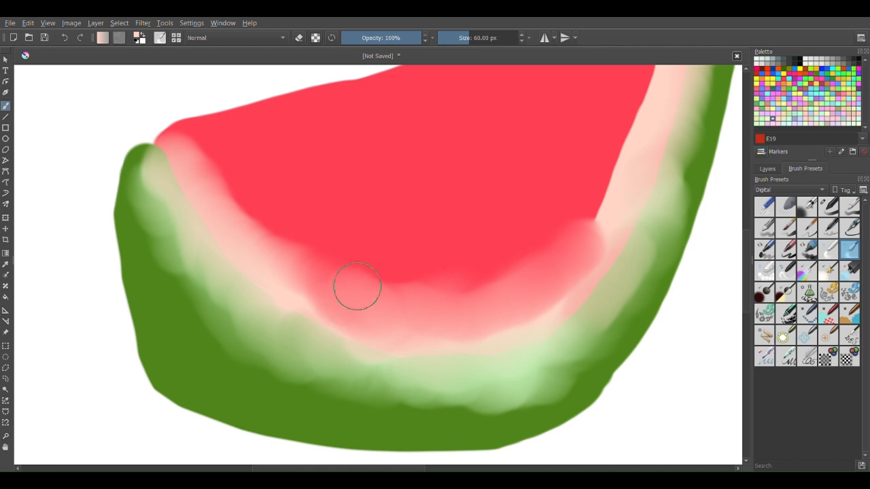
pyautogui.moveTo(581, 269)
pyautogui.mouseDown()
pyautogui.moveTo(627, 175)
pyautogui.moveTo(549, 305)
pyautogui.moveTo(537, 305)
pyautogui.mouseUp()
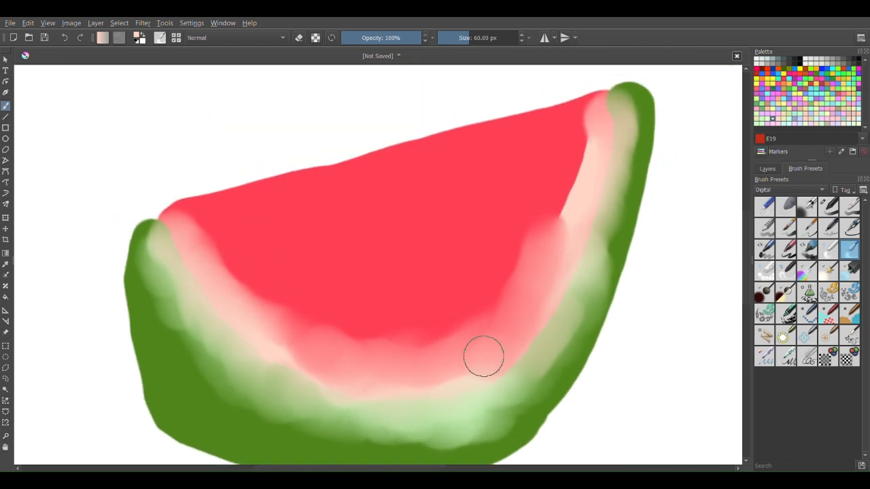
pyautogui.moveTo(575, 216); pyautogui.dragTo(601, 144)
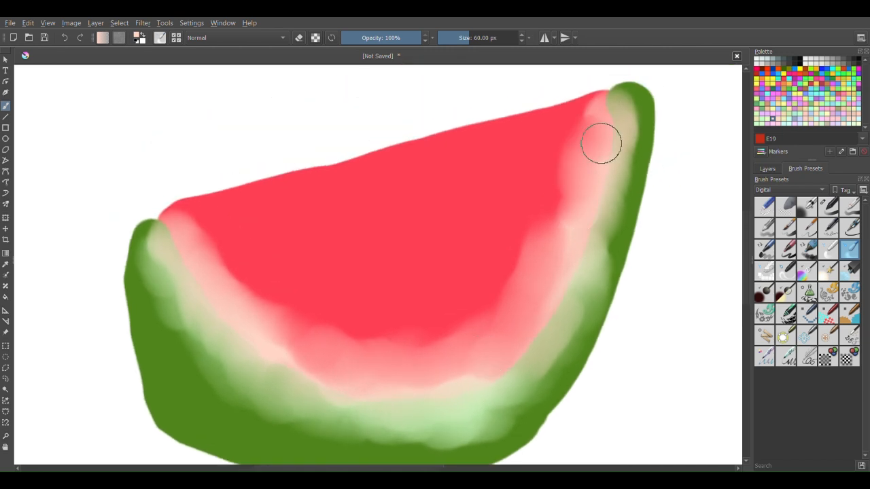
# Hide Paint Layer 1 and Paint Layer 2 so that Paint Layer 3 is isolated over the background
pyautogui.click(767, 168)
pyautogui.click(759, 239)
pyautogui.click(759, 215)
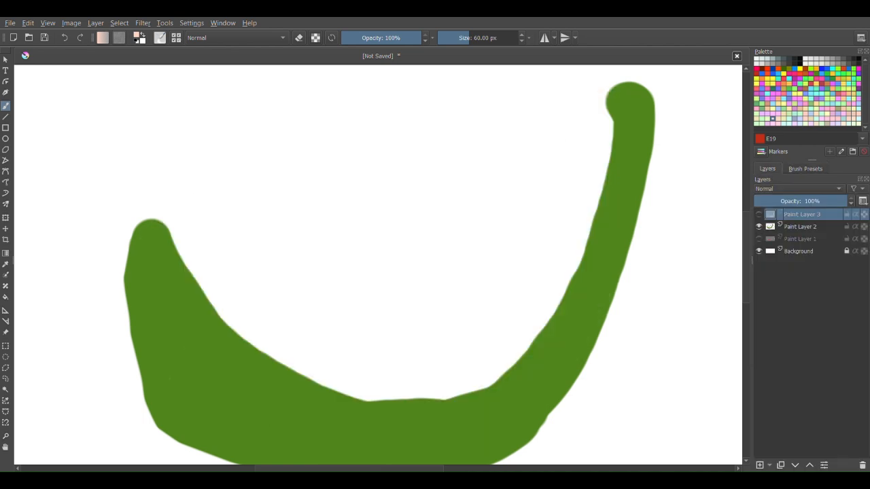
pyautogui.click(759, 215)
pyautogui.click(759, 227)
# Soften the peach and light green bands on Paint Layer 3 with blending strokes along the whole curve
pyautogui.moveTo(289, 372)
pyautogui.mouseDown()
pyautogui.moveTo(316, 400)
pyautogui.moveTo(326, 387)
pyautogui.moveTo(252, 341)
pyautogui.moveTo(353, 398)
pyautogui.moveTo(353, 409)
pyautogui.moveTo(496, 356)
pyautogui.mouseUp()
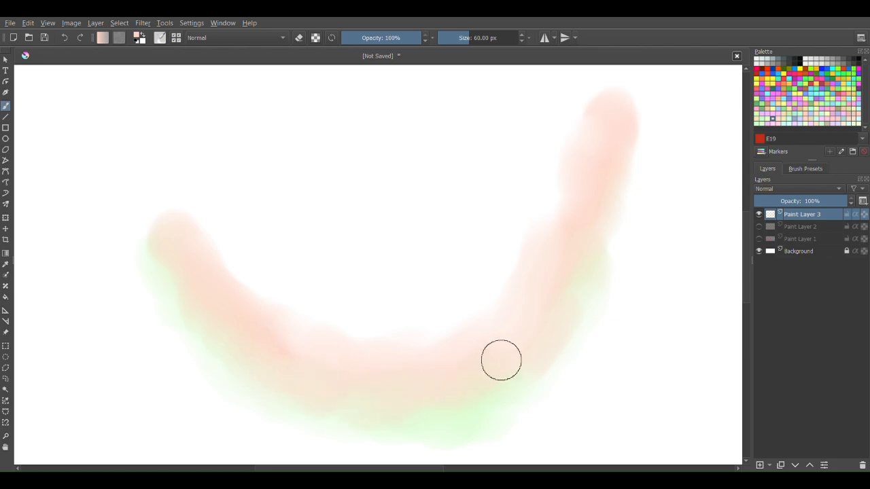
pyautogui.moveTo(153, 235)
pyautogui.mouseDown()
pyautogui.moveTo(177, 273)
pyautogui.moveTo(180, 248)
pyautogui.moveTo(245, 301)
pyautogui.moveTo(234, 330)
pyautogui.moveTo(325, 362)
pyautogui.mouseUp()
pyautogui.moveTo(488, 373)
pyautogui.mouseDown()
pyautogui.moveTo(354, 400)
pyautogui.moveTo(472, 400)
pyautogui.moveTo(507, 381)
pyautogui.moveTo(501, 410)
pyautogui.moveTo(543, 395)
pyautogui.moveTo(571, 365)
pyautogui.moveTo(612, 248)
pyautogui.moveTo(635, 131)
pyautogui.mouseUp()
pyautogui.moveTo(561, 240)
pyautogui.mouseDown()
pyautogui.moveTo(559, 277)
pyautogui.moveTo(575, 293)
pyautogui.moveTo(520, 347)
pyautogui.mouseUp()
pyautogui.moveTo(254, 299)
pyautogui.mouseDown()
pyautogui.moveTo(236, 256)
pyautogui.moveTo(215, 245)
pyautogui.moveTo(265, 324)
pyautogui.moveTo(316, 335)
pyautogui.moveTo(356, 330)
pyautogui.moveTo(426, 350)
pyautogui.moveTo(456, 338)
pyautogui.moveTo(478, 348)
pyautogui.moveTo(507, 300)
pyautogui.moveTo(497, 288)
pyautogui.moveTo(552, 227)
pyautogui.moveTo(569, 141)
pyautogui.moveTo(590, 116)
pyautogui.moveTo(618, 106)
pyautogui.mouseUp()
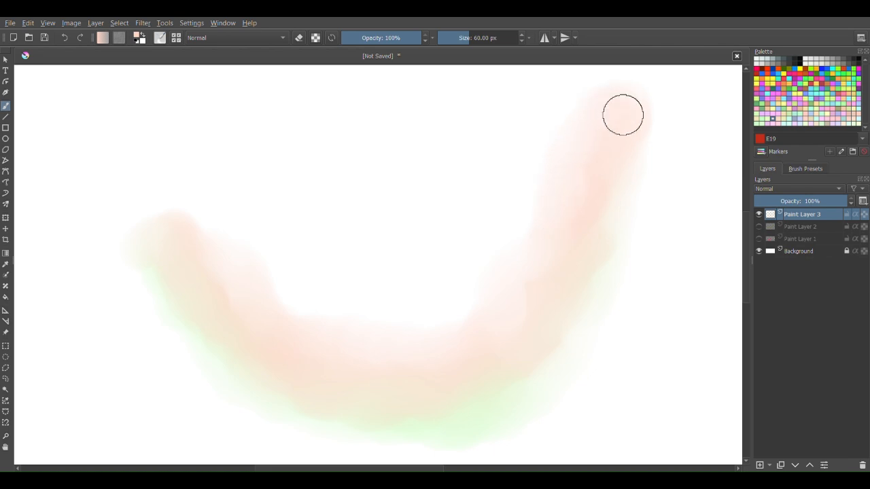
# Isolate Paint Layer 1 and smudge the red flesh's curved outer edge outward
pyautogui.click(802, 238)
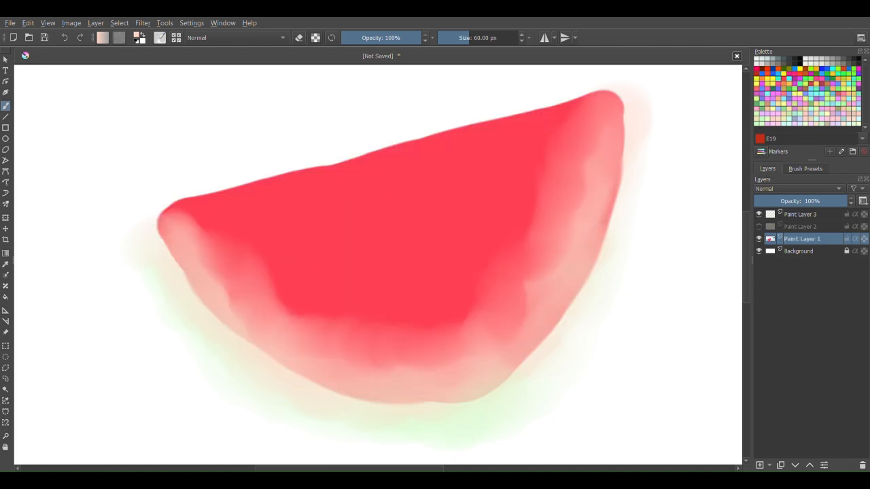
pyautogui.moveTo(155, 217)
pyautogui.mouseDown()
pyautogui.moveTo(178, 270)
pyautogui.moveTo(189, 272)
pyautogui.moveTo(224, 316)
pyautogui.moveTo(265, 349)
pyautogui.moveTo(287, 351)
pyautogui.moveTo(333, 389)
pyautogui.moveTo(366, 405)
pyautogui.mouseUp()
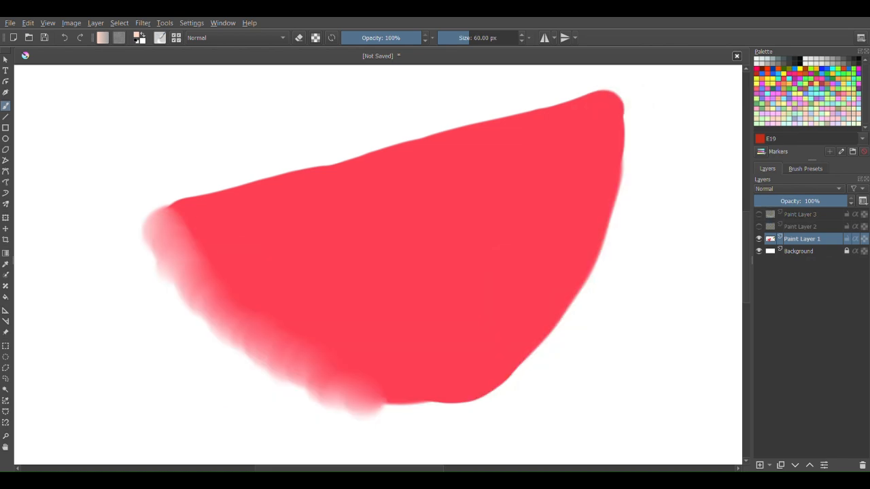
pyautogui.moveTo(385, 369)
pyautogui.mouseDown()
pyautogui.moveTo(412, 404)
pyautogui.moveTo(458, 365)
pyautogui.moveTo(491, 383)
pyautogui.moveTo(522, 369)
pyautogui.moveTo(555, 320)
pyautogui.moveTo(578, 243)
pyautogui.moveTo(645, 120)
pyautogui.moveTo(614, 105)
pyautogui.moveTo(598, 113)
pyautogui.moveTo(656, 104)
pyautogui.moveTo(579, 214)
pyautogui.moveTo(564, 301)
pyautogui.moveTo(524, 375)
pyautogui.mouseUp()
# Trim the flesh's smudged left, bottom and right edges into a clean curve with a 60.26 px brush in eraser mode
pyautogui.click(805, 169)
pyautogui.click(828, 207)
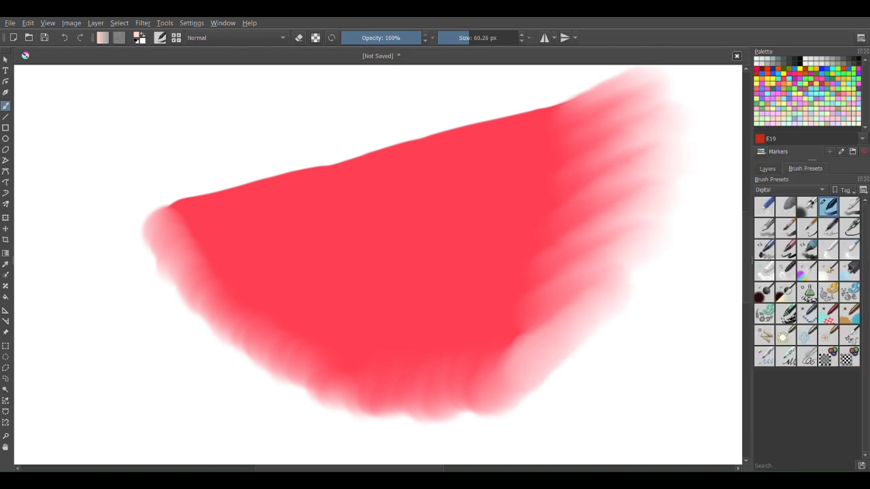
pyautogui.moveTo(150, 219)
pyautogui.mouseDown()
pyautogui.moveTo(147, 241)
pyautogui.moveTo(365, 419)
pyautogui.moveTo(656, 229)
pyautogui.moveTo(618, 243)
pyautogui.moveTo(607, 269)
pyautogui.moveTo(662, 234)
pyautogui.mouseUp()
pyautogui.moveTo(614, 76); pyautogui.dragTo(537, 360)
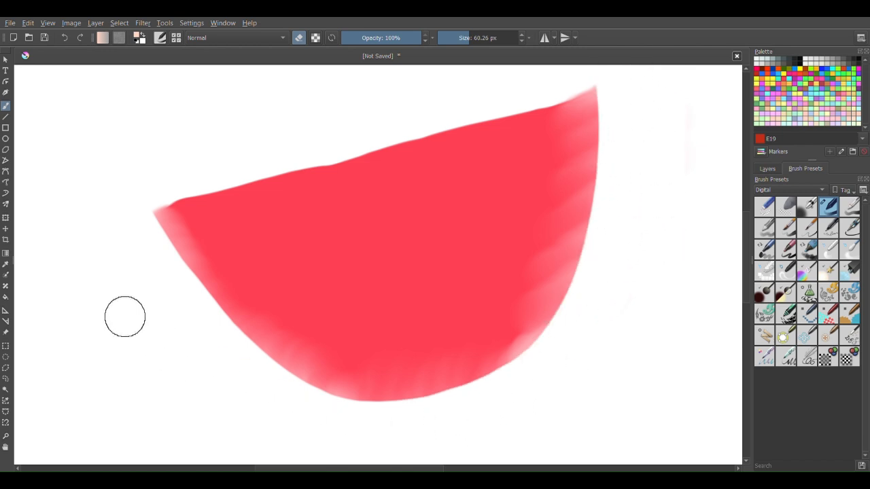
# Show Paint Layer 3 and blend the flesh's curved edge on Paint Layer 1 outward into the peach band with a 60 px blending brush
pyautogui.click(767, 168)
pyautogui.click(759, 214)
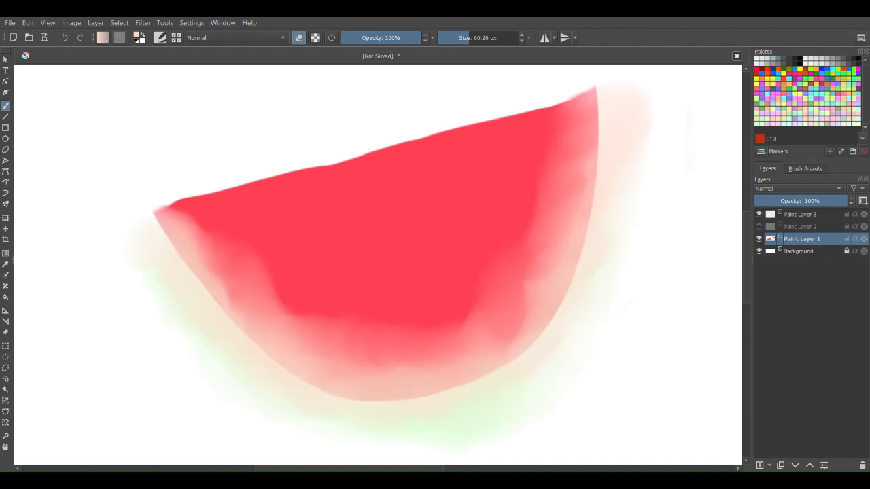
pyautogui.click(805, 168)
pyautogui.click(850, 250)
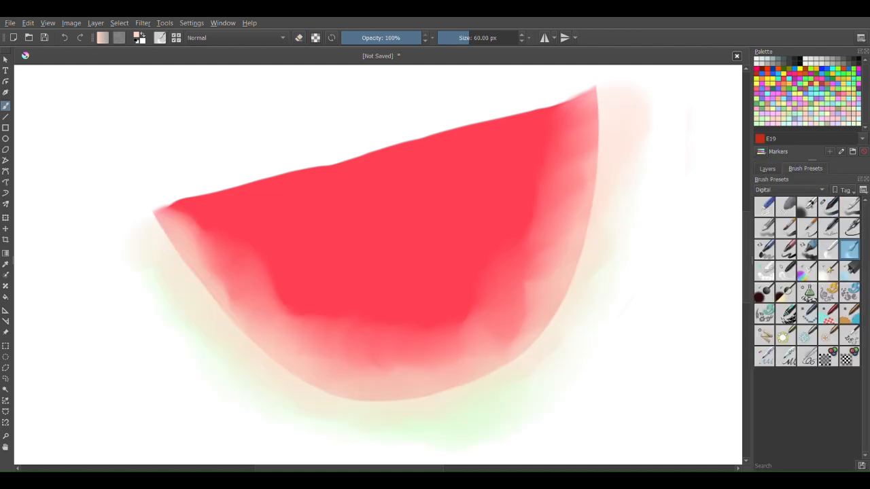
pyautogui.moveTo(572, 97)
pyautogui.mouseDown()
pyautogui.moveTo(596, 103)
pyautogui.moveTo(600, 169)
pyautogui.moveTo(557, 303)
pyautogui.moveTo(511, 357)
pyautogui.moveTo(451, 394)
pyautogui.moveTo(402, 374)
pyautogui.moveTo(293, 369)
pyautogui.moveTo(214, 320)
pyautogui.moveTo(150, 225)
pyautogui.moveTo(197, 208)
pyautogui.moveTo(161, 202)
pyautogui.moveTo(167, 249)
pyautogui.moveTo(237, 249)
pyautogui.moveTo(242, 325)
pyautogui.moveTo(295, 344)
pyautogui.moveTo(367, 352)
pyautogui.moveTo(509, 303)
pyautogui.moveTo(585, 117)
pyautogui.mouseUp()
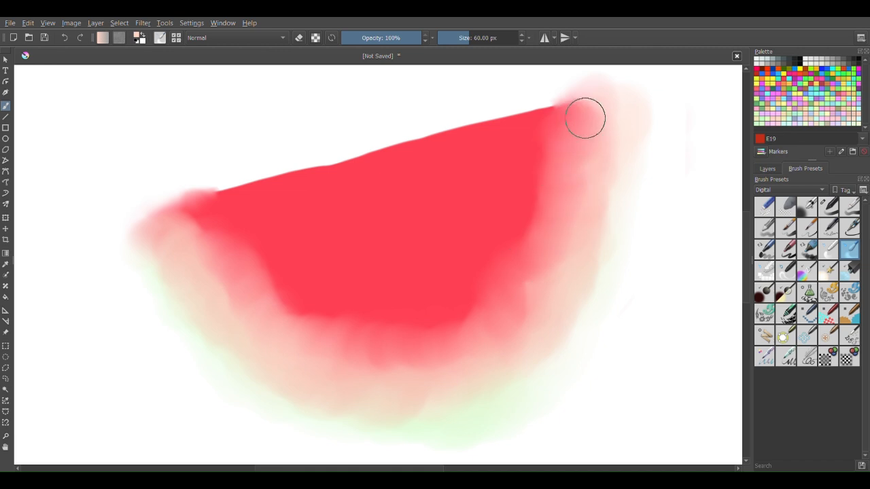
pyautogui.click(767, 168)
pyautogui.click(759, 214)
pyautogui.click(759, 214)
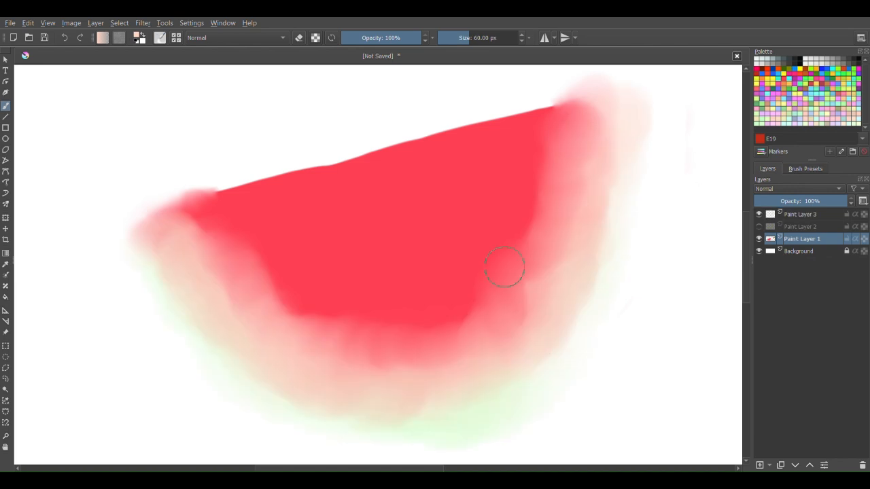
# Erase the smudges spilling above the slice's straight upper edge at both corners with a 60.26 px brush in eraser mode
pyautogui.click(805, 168)
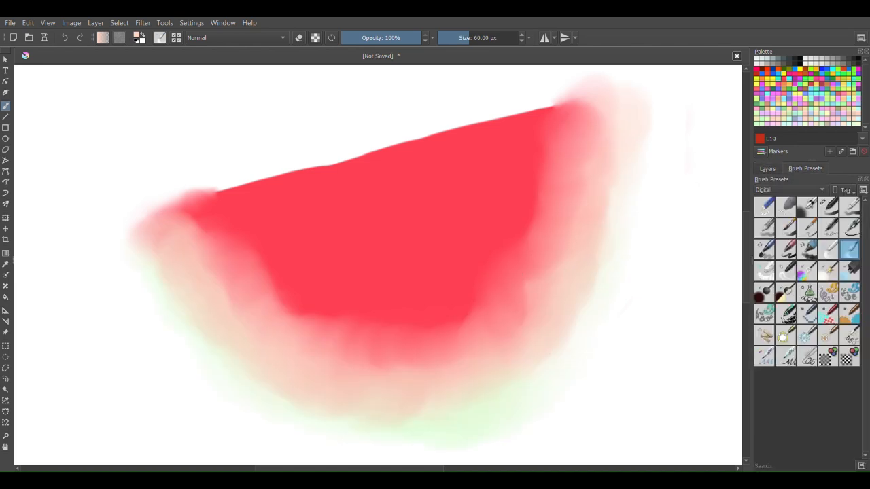
pyautogui.click(828, 206)
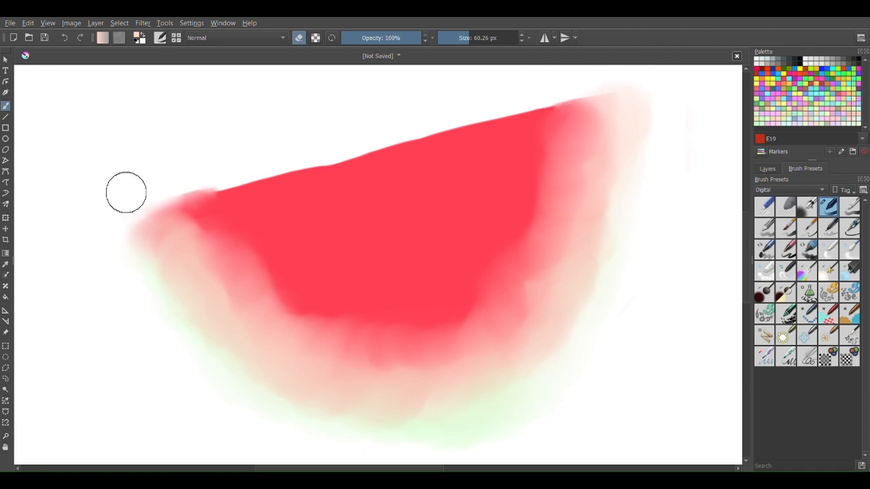
pyautogui.moveTo(194, 176); pyautogui.dragTo(100, 216)
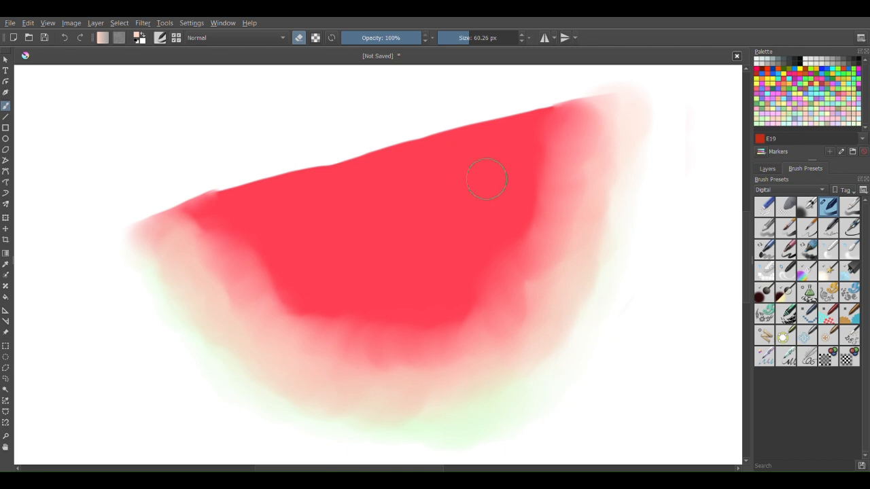
# Add a new paint layer above Paint Layer 1 and set the brush to 10.07 px with eraser mode off
pyautogui.click(767, 169)
pyautogui.press('Insert')
pyautogui.moveTo(461, 40); pyautogui.dragTo(454, 39)
pyautogui.press('e')
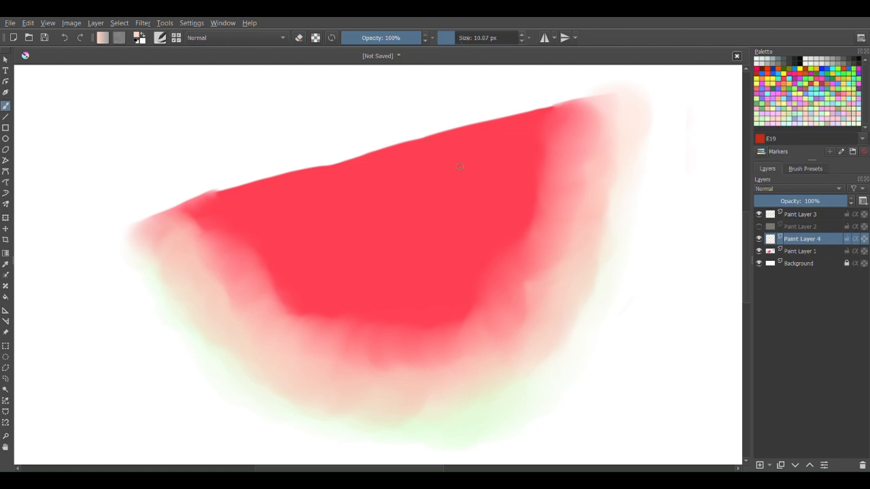
# Sample the flesh's red, darken it slightly, and paint a dark red stroke along the slice's straight upper edge
pyautogui.rightClick(460, 167)
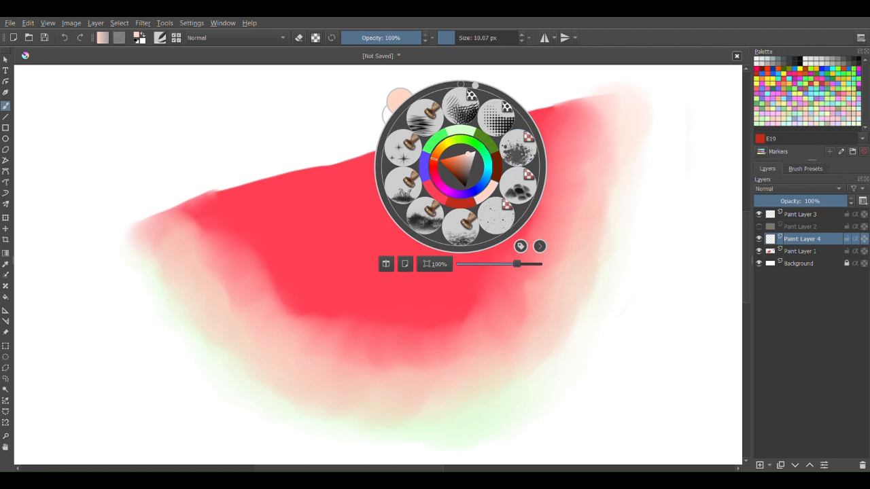
pyautogui.click(362, 220)
pyautogui.keyDown('ctrl'); pyautogui.click(362, 220); pyautogui.keyUp('ctrl')
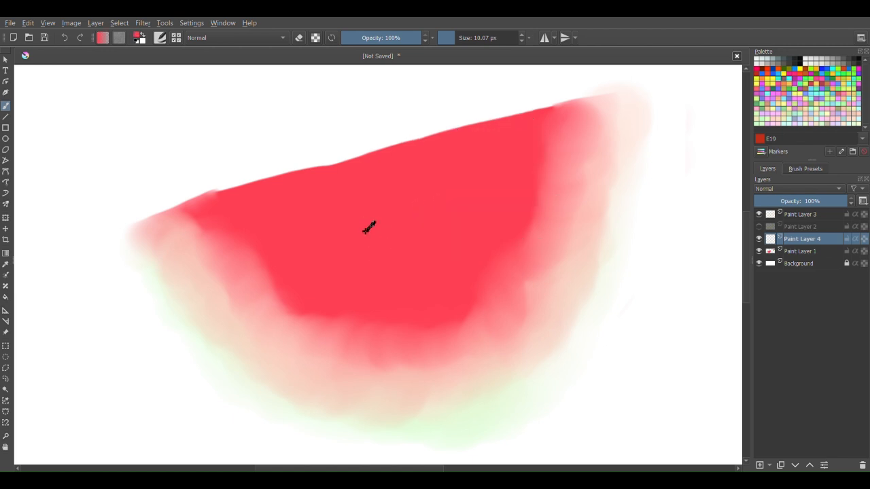
pyautogui.rightClick(363, 221)
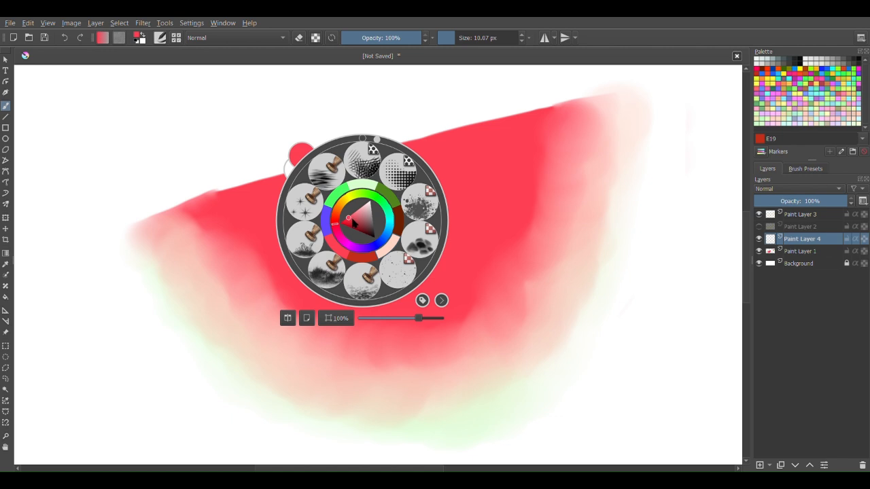
pyautogui.click(362, 220)
pyautogui.moveTo(331, 163)
pyautogui.mouseDown()
pyautogui.moveTo(221, 191)
pyautogui.moveTo(458, 127)
pyautogui.mouseUp()
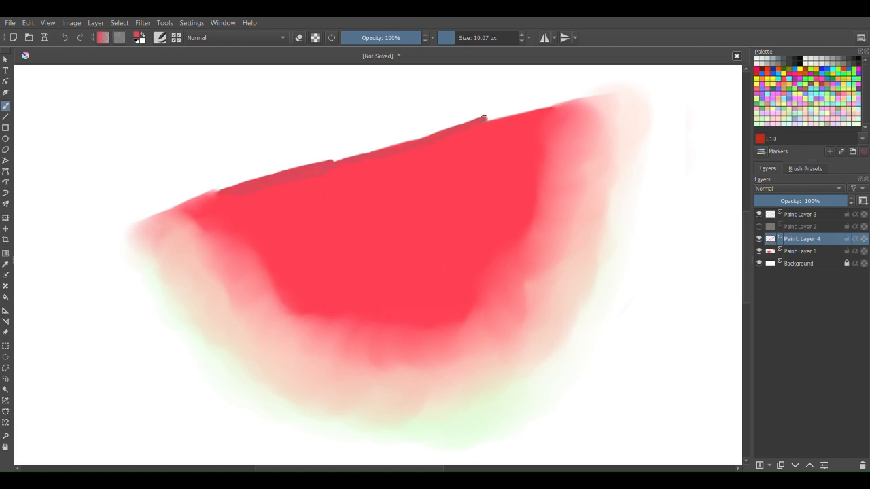
# Blend the dark red stroke along the upper edge into the flesh with a 28.89 px blending brush
pyautogui.click(805, 168)
pyautogui.click(849, 251)
pyautogui.moveTo(488, 113)
pyautogui.mouseDown()
pyautogui.moveTo(363, 165)
pyautogui.moveTo(276, 174)
pyautogui.moveTo(223, 197)
pyautogui.mouseUp()
pyautogui.hotkey('ctrl', 'z')
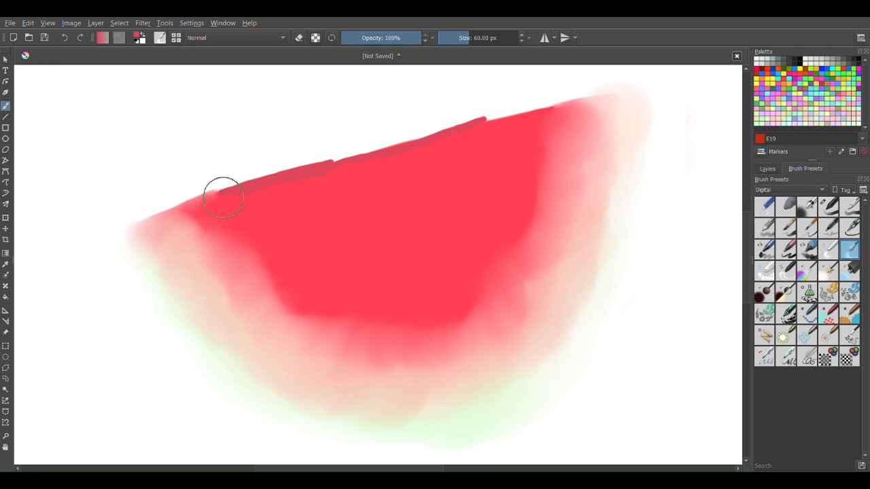
pyautogui.click(462, 38)
pyautogui.scroll(5, 485, 120)
pyautogui.moveTo(449, 106)
pyautogui.mouseDown()
pyautogui.moveTo(416, 163)
pyautogui.moveTo(477, 167)
pyautogui.moveTo(373, 219)
pyautogui.moveTo(237, 387)
pyautogui.moveTo(235, 416)
pyautogui.mouseUp()
pyautogui.scroll(-2, 322, 333)
pyautogui.scroll(-1, 323, 332)
pyautogui.moveTo(157, 349)
pyautogui.mouseDown()
pyautogui.moveTo(252, 313)
pyautogui.moveTo(439, 218)
pyautogui.moveTo(428, 210)
pyautogui.moveTo(425, 227)
pyautogui.mouseUp()
pyautogui.scroll(-1, 425, 226)
pyautogui.moveTo(231, 303)
pyautogui.mouseDown()
pyautogui.moveTo(226, 322)
pyautogui.moveTo(265, 281)
pyautogui.moveTo(295, 291)
pyautogui.mouseUp()
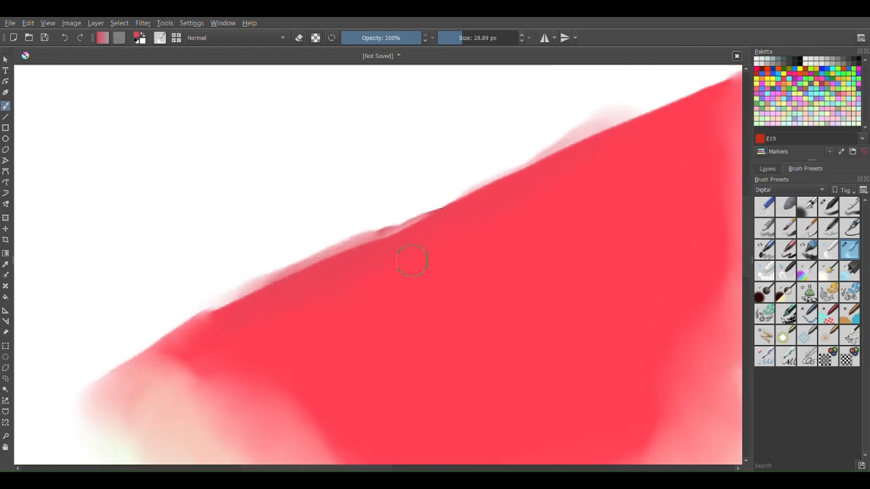
pyautogui.moveTo(333, 241)
pyautogui.mouseDown()
pyautogui.moveTo(466, 194)
pyautogui.moveTo(583, 122)
pyautogui.moveTo(636, 102)
pyautogui.mouseUp()
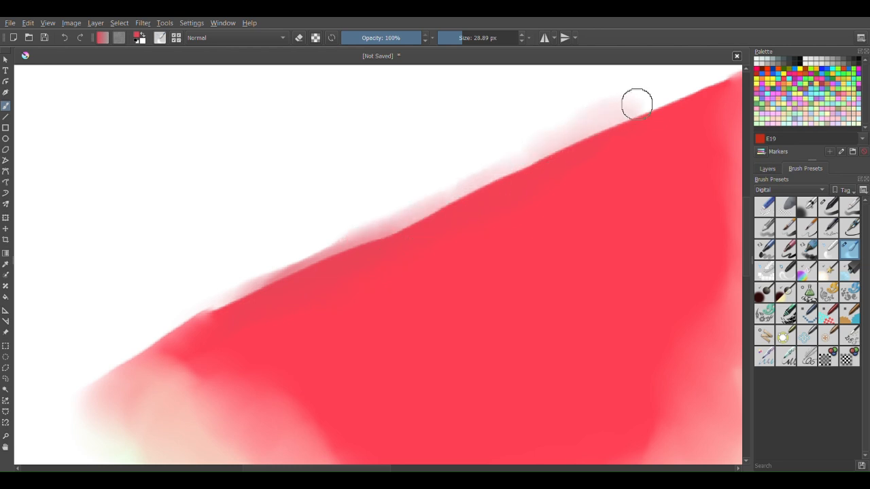
pyautogui.moveTo(198, 327); pyautogui.dragTo(167, 348)
# Paint a second dark red stroke just below the upper edge with the 10.07 px brush and blend it into the flesh
pyautogui.click(827, 206)
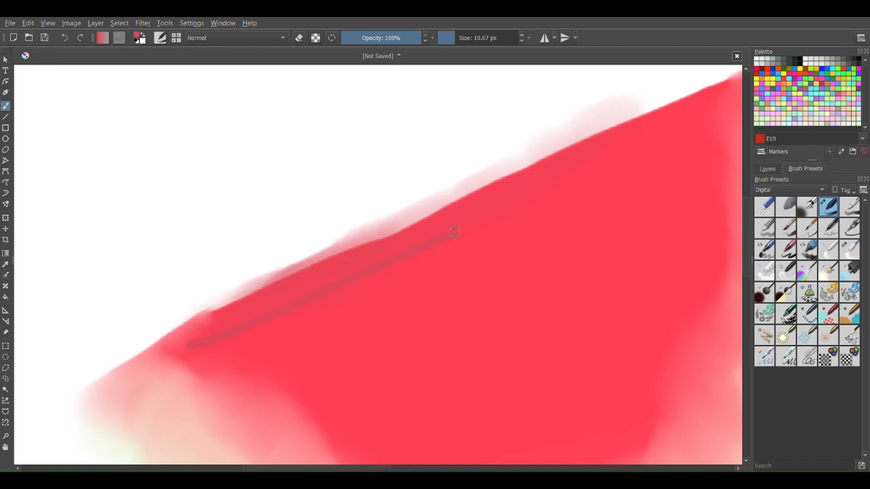
pyautogui.press('/')
pyautogui.moveTo(456, 238)
pyautogui.mouseDown()
pyautogui.moveTo(216, 345)
pyautogui.moveTo(210, 333)
pyautogui.moveTo(166, 351)
pyautogui.moveTo(231, 311)
pyautogui.mouseUp()
pyautogui.scroll(-3, 231, 310)
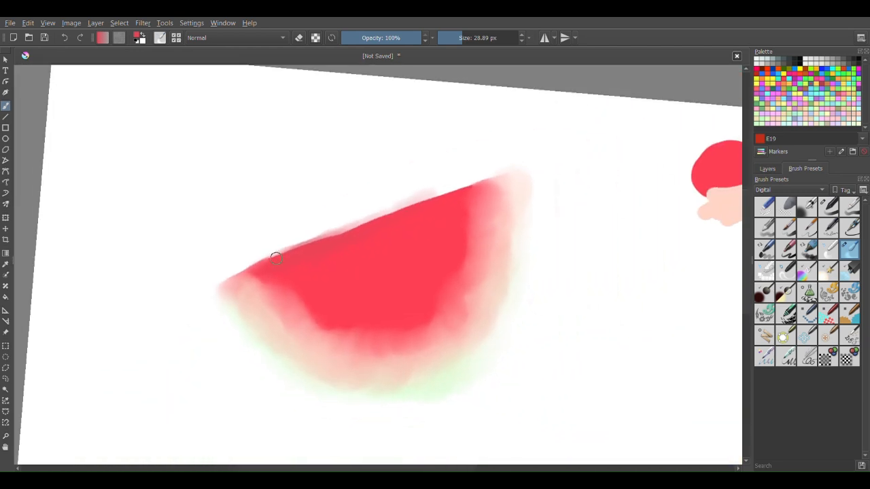
pyautogui.press('2')
pyautogui.press('5')
pyautogui.press('2')
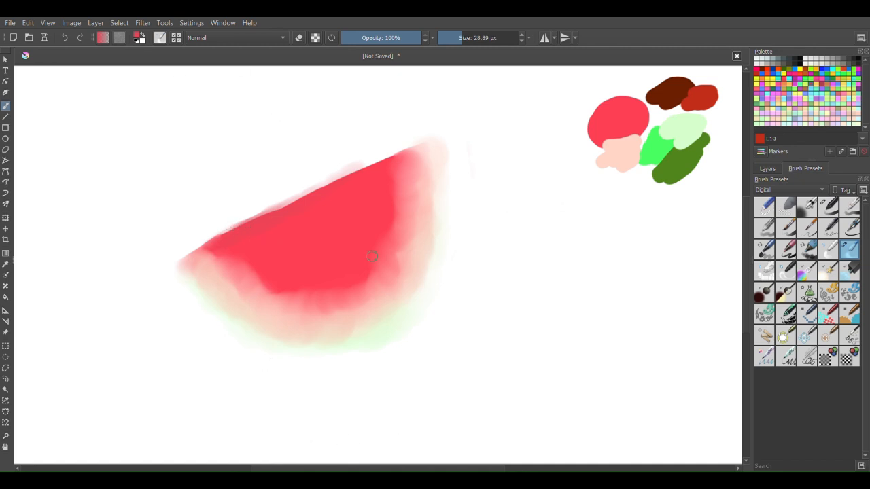
# Soften the dark red shading further along the slice's straight edge with the 28.89 px blending brush
pyautogui.rightClick(220, 299)
pyautogui.rightClick(219, 299)
pyautogui.click(829, 207)
pyautogui.moveTo(303, 363)
pyautogui.mouseDown()
pyautogui.moveTo(343, 381)
pyautogui.moveTo(391, 434)
pyautogui.mouseUp()
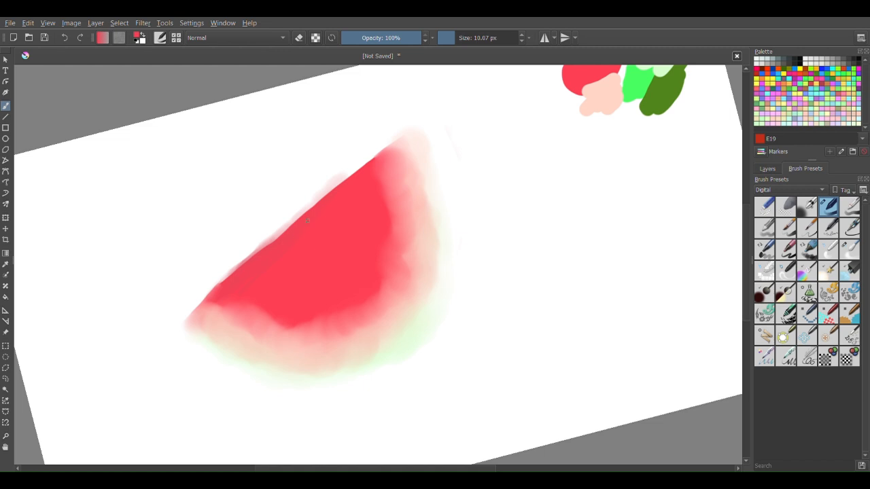
pyautogui.click(849, 249)
pyautogui.scroll(1, 306, 265)
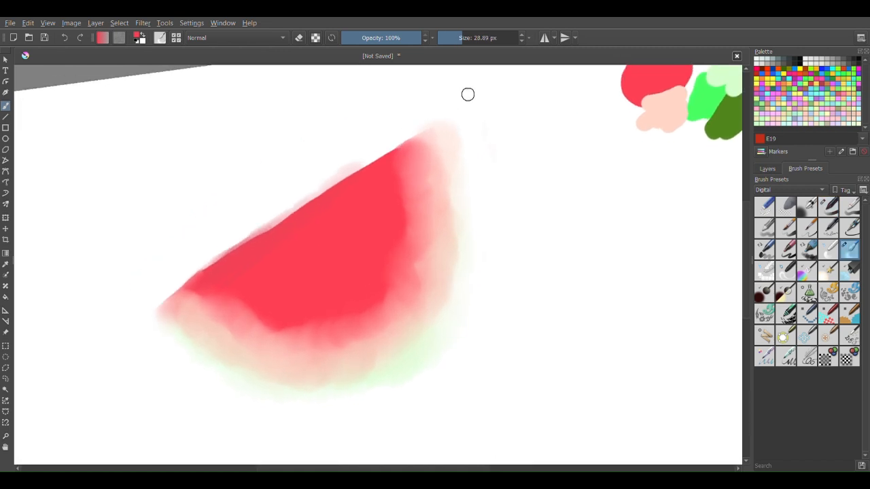
pyautogui.scroll(5, 319, 265)
pyautogui.scroll(1, 331, 292)
pyautogui.moveTo(175, 311)
pyautogui.mouseDown()
pyautogui.moveTo(159, 298)
pyautogui.moveTo(212, 290)
pyautogui.moveTo(334, 222)
pyautogui.moveTo(439, 198)
pyautogui.moveTo(458, 179)
pyautogui.moveTo(579, 120)
pyautogui.mouseUp()
pyautogui.scroll(-4, 579, 120)
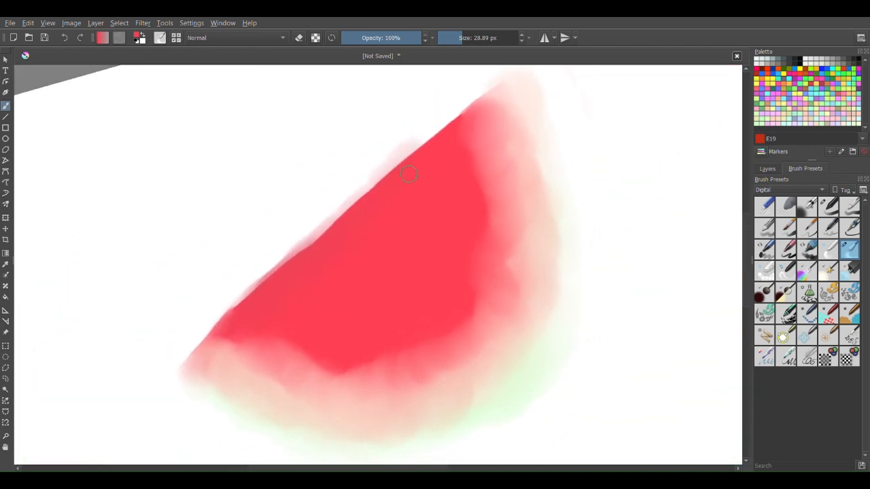
pyautogui.scroll(-2, 489, 340)
pyautogui.moveTo(503, 252); pyautogui.dragTo(417, 279)
# On Paint Layer 1, scribble two darker red swatches beside the red circle of the colour palette with the 10.07 px brush
pyautogui.click(767, 168)
pyautogui.click(795, 251)
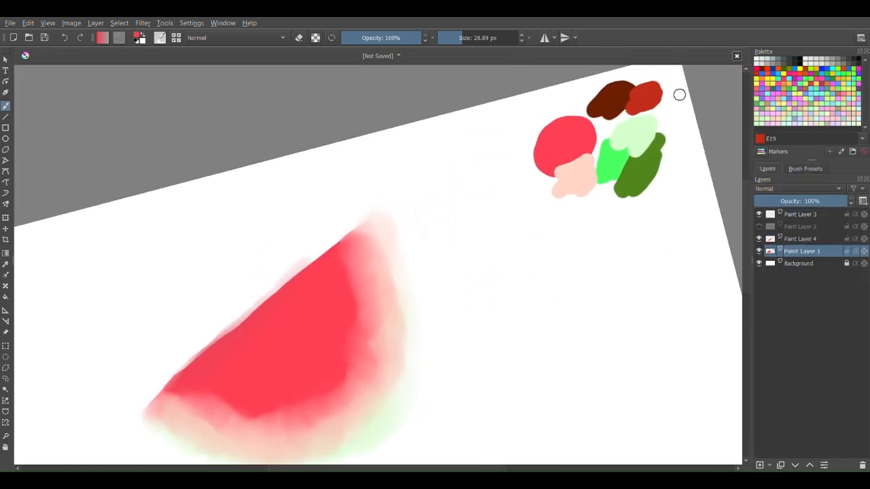
pyautogui.click(805, 169)
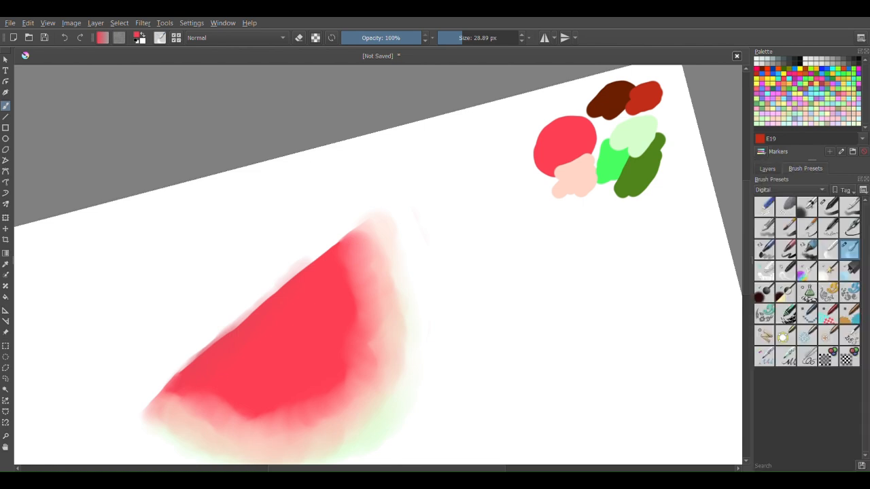
pyautogui.click(829, 206)
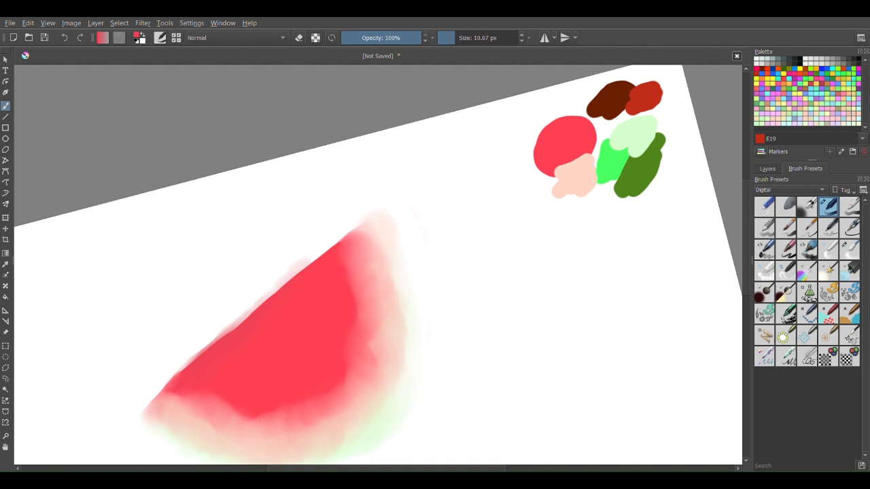
pyautogui.moveTo(555, 117)
pyautogui.mouseDown()
pyautogui.moveTo(541, 122)
pyautogui.moveTo(562, 95)
pyautogui.mouseUp()
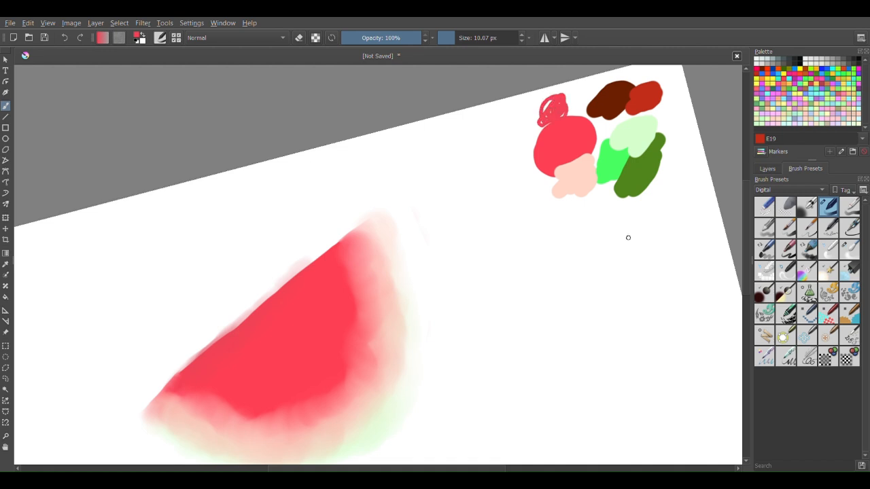
pyautogui.rightClick(522, 192)
pyautogui.rightClick(490, 182)
pyautogui.moveTo(540, 127); pyautogui.dragTo(537, 136)
# On Paint Layer 4, paint a wavy dark red line along the lower left boundary of the saturated red flesh
pyautogui.click(767, 168)
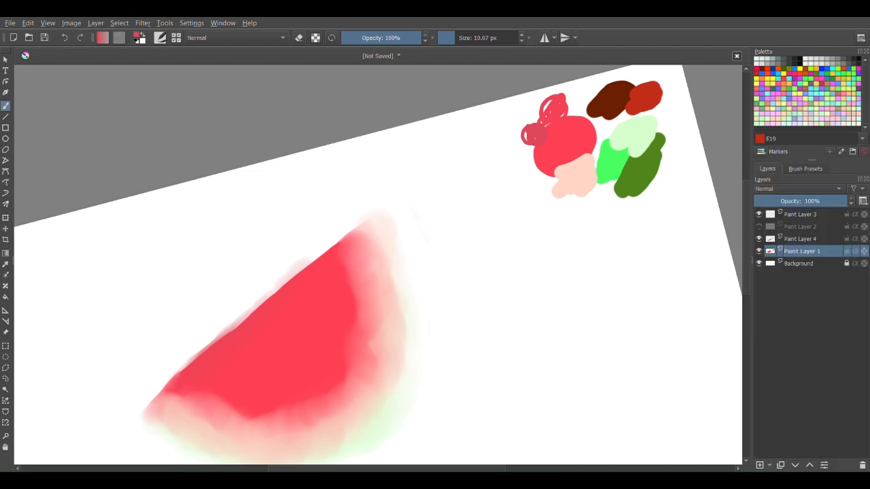
pyautogui.click(802, 239)
pyautogui.scroll(-1, 365, 429)
pyautogui.moveTo(365, 429)
pyautogui.mouseDown()
pyautogui.moveTo(390, 363)
pyautogui.moveTo(476, 275)
pyautogui.mouseUp()
pyautogui.scroll(1, 475, 275)
pyautogui.scroll(1, 339, 353)
pyautogui.moveTo(317, 220); pyautogui.dragTo(335, 221)
pyautogui.moveTo(424, 252)
pyautogui.mouseDown()
pyautogui.moveTo(413, 285)
pyautogui.moveTo(314, 334)
pyautogui.mouseUp()
# Blend the wavy dark red line into the surrounding flesh with the 28.89 px blending brush
pyautogui.click(806, 169)
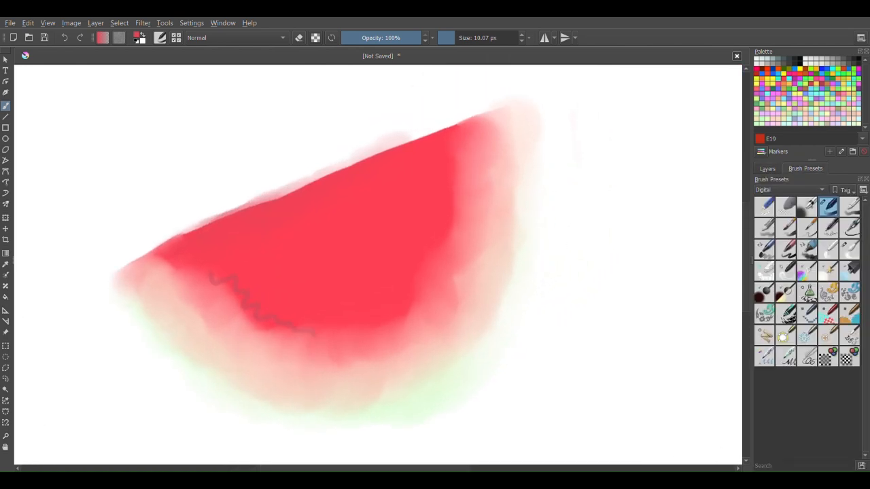
pyautogui.click(849, 250)
pyautogui.moveTo(301, 332)
pyautogui.mouseDown()
pyautogui.moveTo(273, 305)
pyautogui.moveTo(262, 315)
pyautogui.moveTo(213, 277)
pyautogui.mouseUp()
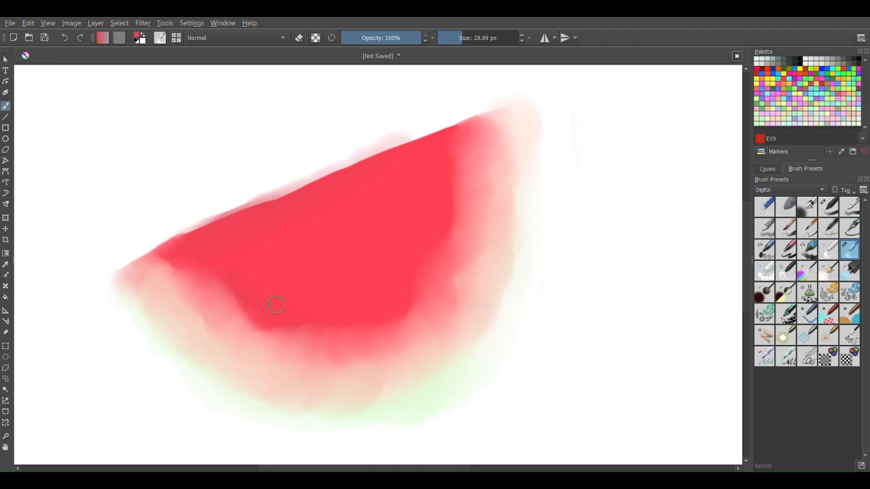
# On Paint Layer 3, smudge the red outward and soften it into the peach band along the whole curve with a 60.26 px blending brush
pyautogui.click(767, 168)
pyautogui.click(802, 214)
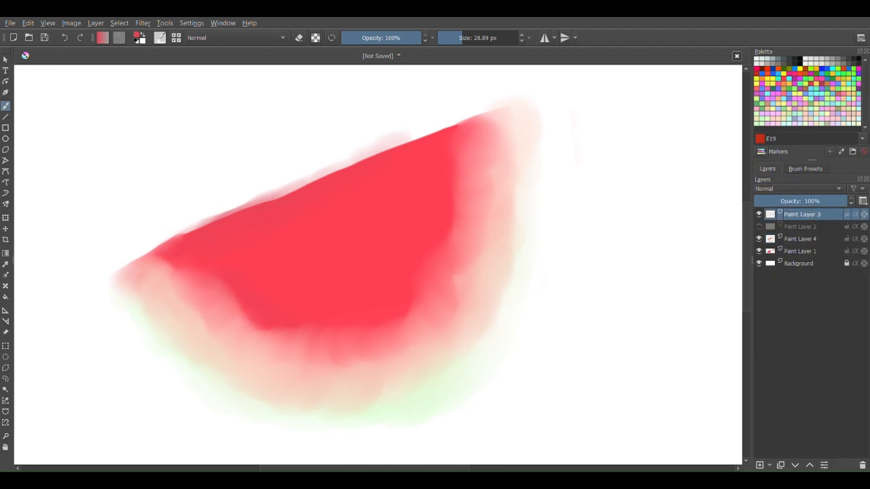
pyautogui.click(469, 38)
pyautogui.moveTo(318, 301)
pyautogui.mouseDown()
pyautogui.moveTo(304, 353)
pyautogui.moveTo(313, 299)
pyautogui.moveTo(289, 364)
pyautogui.moveTo(313, 294)
pyautogui.moveTo(268, 351)
pyautogui.mouseUp()
pyautogui.moveTo(275, 306)
pyautogui.mouseDown()
pyautogui.moveTo(251, 352)
pyautogui.moveTo(238, 332)
pyautogui.moveTo(220, 331)
pyautogui.moveTo(221, 284)
pyautogui.moveTo(185, 299)
pyautogui.moveTo(167, 282)
pyautogui.moveTo(135, 280)
pyautogui.mouseUp()
pyautogui.moveTo(303, 343)
pyautogui.mouseDown()
pyautogui.moveTo(338, 369)
pyautogui.moveTo(342, 339)
pyautogui.moveTo(352, 339)
pyautogui.moveTo(368, 369)
pyautogui.moveTo(395, 362)
pyautogui.moveTo(384, 333)
pyautogui.moveTo(437, 343)
pyautogui.moveTo(459, 324)
pyautogui.moveTo(466, 304)
pyautogui.moveTo(440, 295)
pyautogui.moveTo(438, 279)
pyautogui.moveTo(479, 279)
pyautogui.moveTo(507, 251)
pyautogui.moveTo(489, 235)
pyautogui.moveTo(448, 239)
pyautogui.moveTo(449, 223)
pyautogui.moveTo(521, 193)
pyautogui.moveTo(497, 176)
pyautogui.moveTo(512, 147)
pyautogui.moveTo(476, 156)
pyautogui.moveTo(460, 144)
pyautogui.moveTo(465, 131)
pyautogui.moveTo(499, 113)
pyautogui.mouseUp()
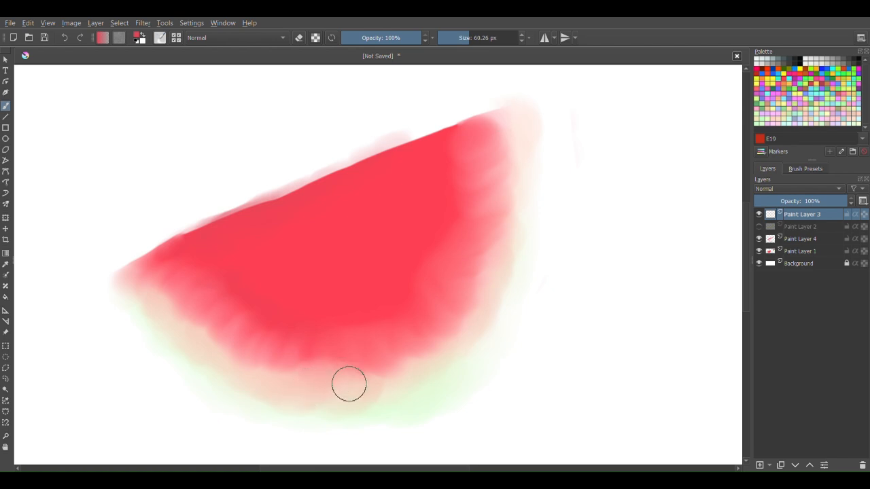
pyautogui.moveTo(355, 380)
pyautogui.mouseDown()
pyautogui.moveTo(278, 377)
pyautogui.moveTo(267, 359)
pyautogui.moveTo(214, 342)
pyautogui.moveTo(196, 317)
pyautogui.moveTo(167, 305)
pyautogui.moveTo(156, 280)
pyautogui.moveTo(383, 375)
pyautogui.moveTo(385, 359)
pyautogui.moveTo(425, 356)
pyautogui.moveTo(503, 246)
pyautogui.moveTo(497, 207)
pyautogui.moveTo(511, 172)
pyautogui.moveTo(489, 129)
pyautogui.mouseUp()
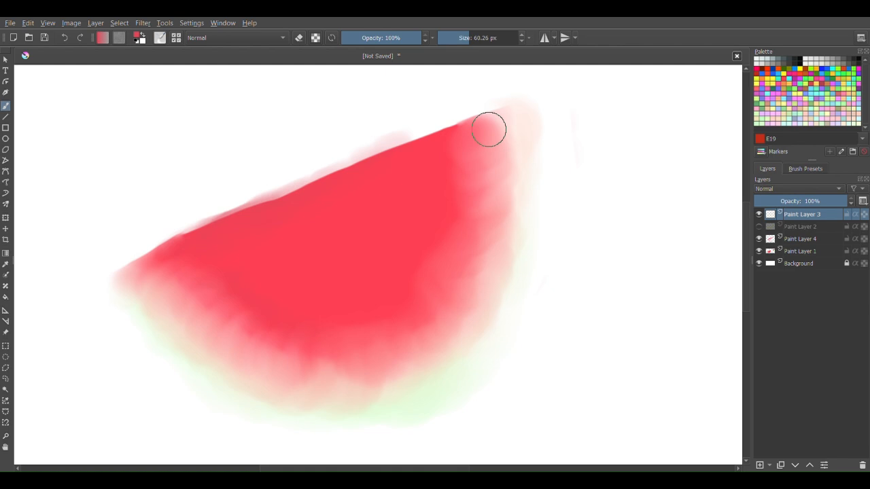
# Show Paint Layer 2 with the green rind again
pyautogui.click(759, 226)
pyautogui.scroll(-2, 549, 365)
pyautogui.scroll(1, 607, 293)
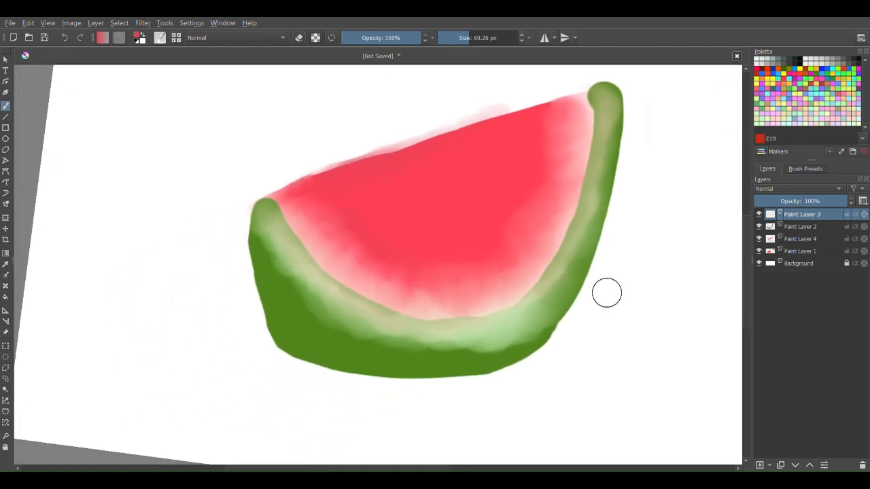
# Switch to the hard round brush preset in eraser mode at a size of 43.72 px
pyautogui.click(806, 169)
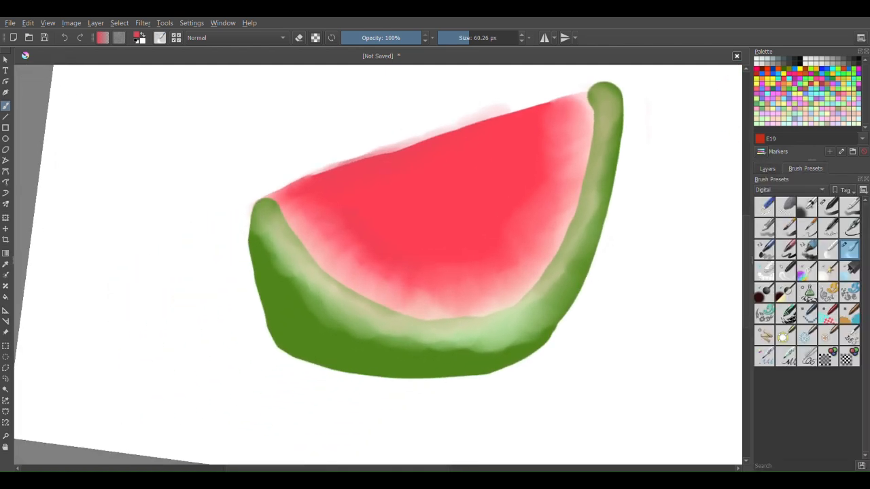
pyautogui.click(828, 207)
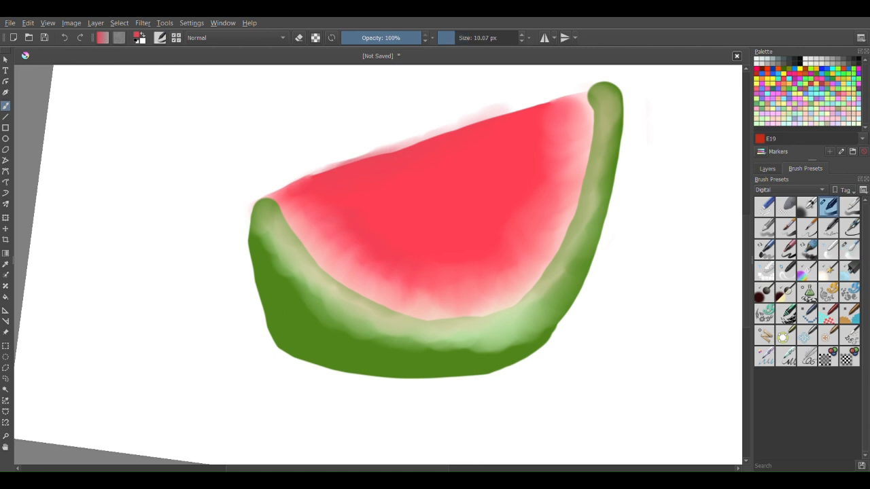
pyautogui.click(466, 38)
pyautogui.press('e')
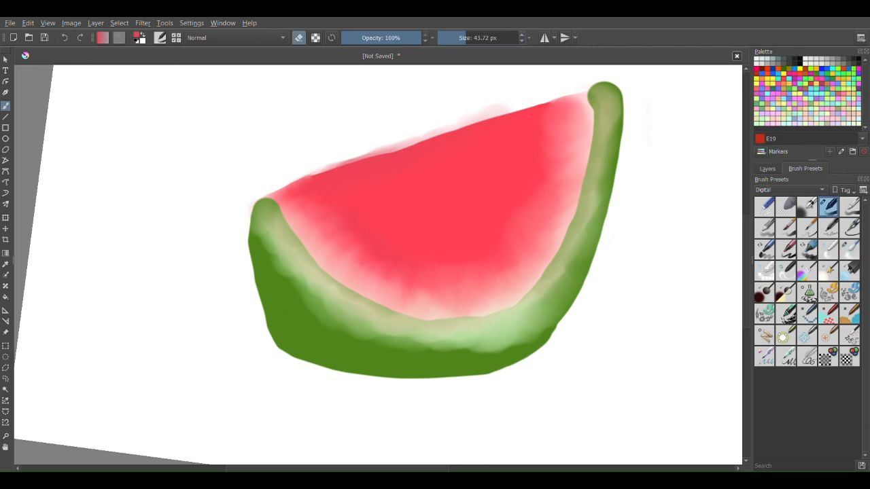
pyautogui.hotkey('ctrl', 'z')
pyautogui.hotkey('ctrl', 'z')
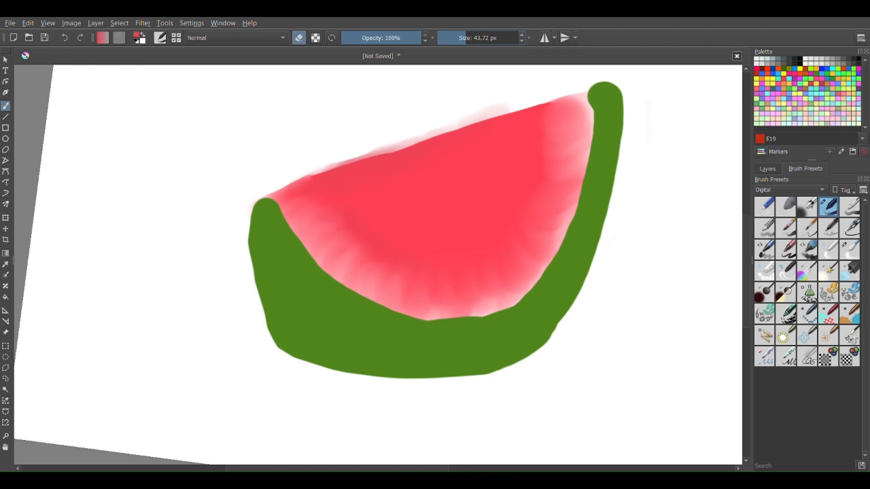
pyautogui.hotkey('ctrl', 'shift', 'z')
pyautogui.hotkey('ctrl', 'shift', 'z')
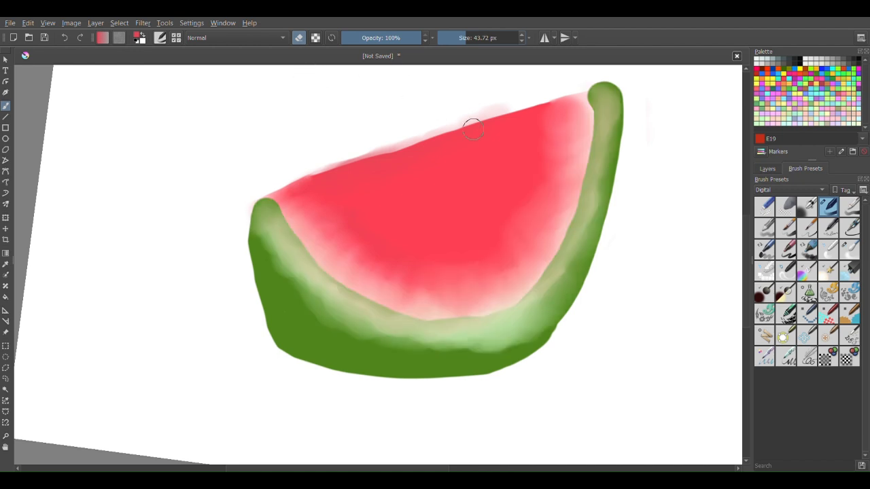
# Sample the rind's dark green with eraser mode off, and clear everything on Paint Layer 2
pyautogui.keyDown('ctrl'); pyautogui.click(300, 349); pyautogui.keyUp('ctrl')
pyautogui.press('e')
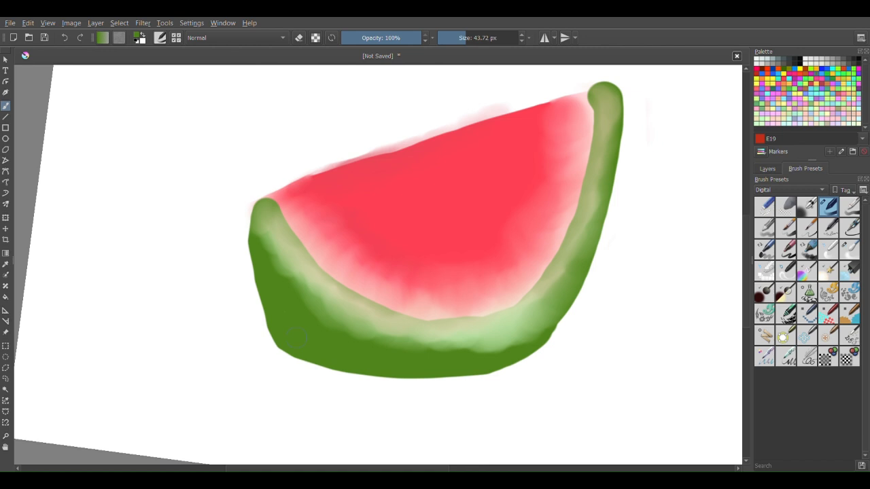
pyautogui.click(767, 168)
pyautogui.click(802, 227)
pyautogui.press('Delete')
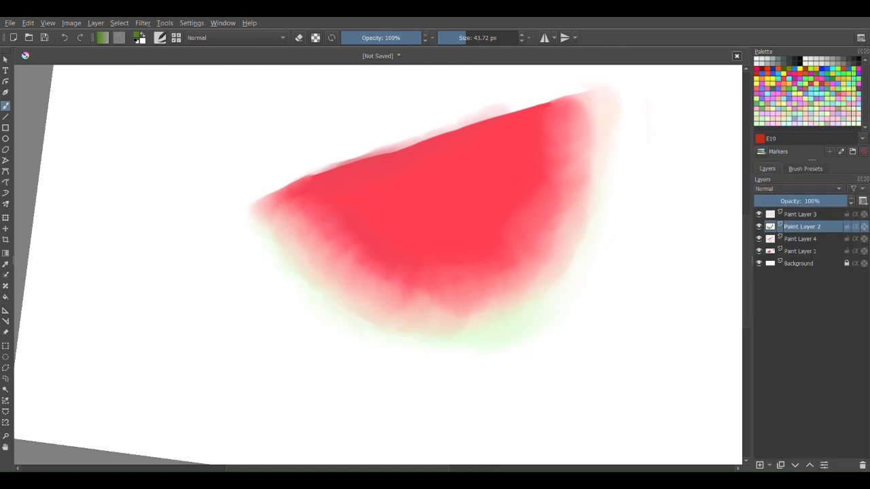
# Paint one dark green 43.72 px band along the slice's outer curve on Paint Layer 2, clearing the first rough attempt
pyautogui.moveTo(271, 276)
pyautogui.mouseDown()
pyautogui.moveTo(259, 238)
pyautogui.moveTo(301, 299)
pyautogui.moveTo(251, 213)
pyautogui.moveTo(266, 248)
pyautogui.moveTo(384, 336)
pyautogui.moveTo(298, 278)
pyautogui.moveTo(357, 323)
pyautogui.moveTo(483, 349)
pyautogui.moveTo(362, 339)
pyautogui.moveTo(344, 348)
pyautogui.moveTo(504, 344)
pyautogui.moveTo(541, 310)
pyautogui.mouseUp()
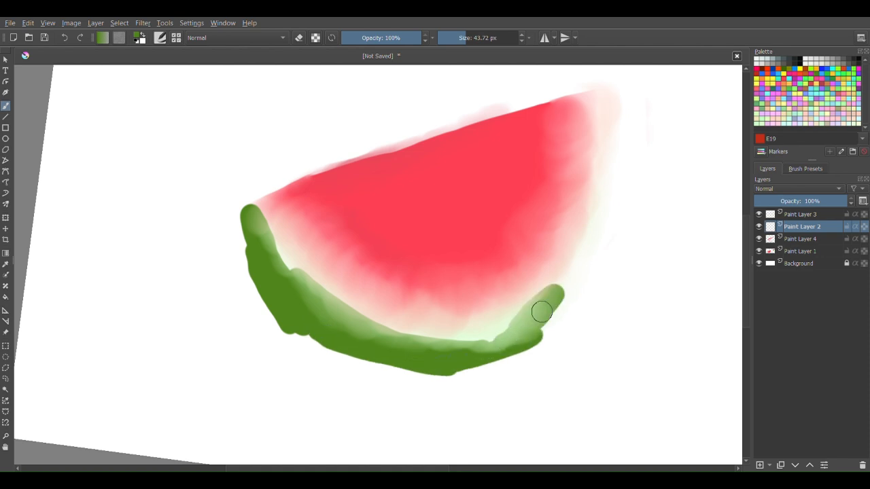
pyautogui.press('Delete')
pyautogui.moveTo(246, 242)
pyautogui.mouseDown()
pyautogui.moveTo(315, 324)
pyautogui.moveTo(543, 334)
pyautogui.moveTo(615, 177)
pyautogui.mouseUp()
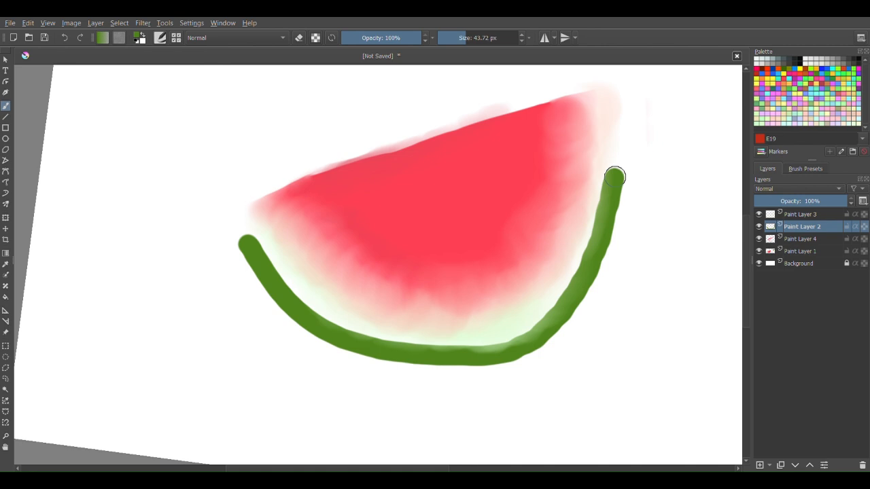
# Blend the left and lower parts of the green band inward toward the flesh with the 60.26 px blending brush
pyautogui.click(805, 168)
pyautogui.click(850, 249)
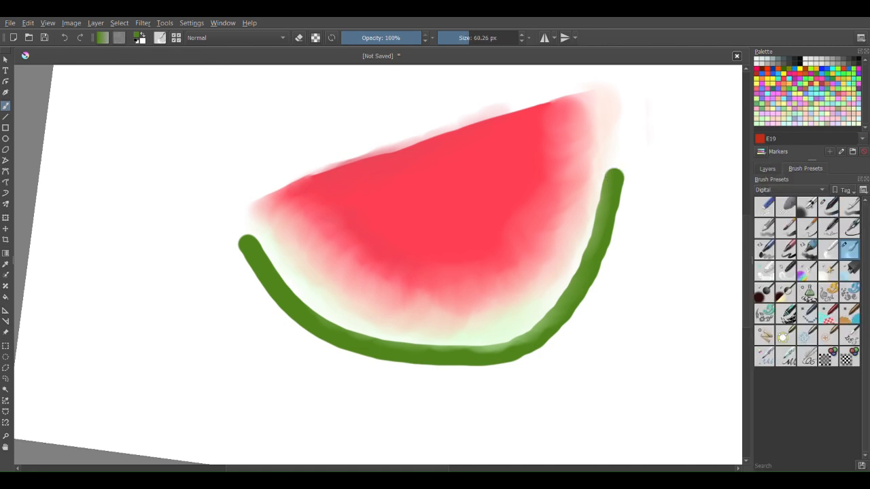
pyautogui.scroll(2, 144, 277)
pyautogui.moveTo(351, 209)
pyautogui.mouseDown()
pyautogui.moveTo(363, 185)
pyautogui.moveTo(392, 184)
pyautogui.moveTo(412, 262)
pyautogui.moveTo(444, 311)
pyautogui.moveTo(501, 360)
pyautogui.mouseUp()
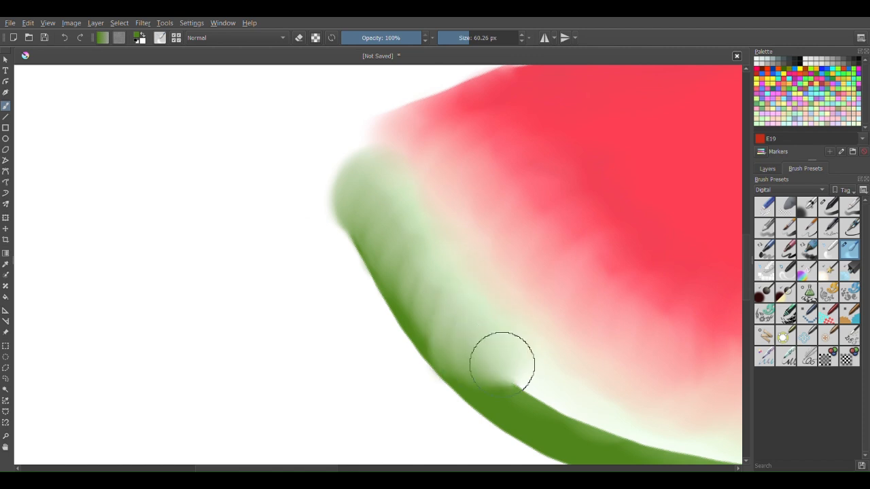
pyautogui.scroll(-1, 280, 220)
pyautogui.scroll(-1, 280, 221)
pyautogui.moveTo(383, 304)
pyautogui.mouseDown()
pyautogui.moveTo(419, 302)
pyautogui.moveTo(431, 312)
pyautogui.moveTo(492, 314)
pyautogui.moveTo(502, 325)
pyautogui.moveTo(563, 303)
pyautogui.moveTo(577, 315)
pyautogui.moveTo(596, 287)
pyautogui.mouseUp()
pyautogui.scroll(-1, 496, 344)
pyautogui.moveTo(496, 345); pyautogui.dragTo(336, 377)
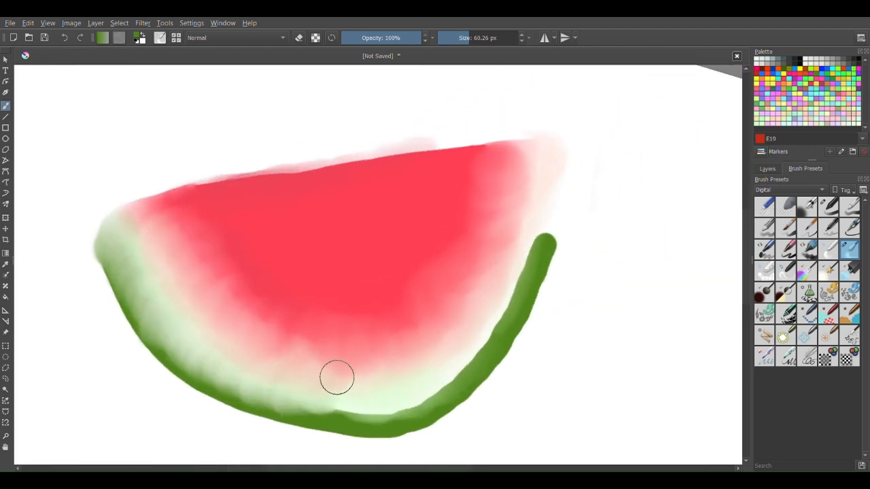
# Extend the dark green band up to the slice's upper right corner and blend the right side of the rind inward
pyautogui.moveTo(547, 251)
pyautogui.mouseDown()
pyautogui.moveTo(526, 260)
pyautogui.moveTo(541, 170)
pyautogui.moveTo(527, 170)
pyautogui.moveTo(532, 160)
pyautogui.moveTo(529, 245)
pyautogui.moveTo(508, 308)
pyautogui.moveTo(501, 299)
pyautogui.moveTo(492, 322)
pyautogui.moveTo(448, 365)
pyautogui.moveTo(415, 386)
pyautogui.moveTo(386, 384)
pyautogui.moveTo(362, 413)
pyautogui.moveTo(346, 387)
pyautogui.mouseUp()
pyautogui.press('/')
pyautogui.press('/')
pyautogui.moveTo(292, 406)
pyautogui.mouseDown()
pyautogui.moveTo(431, 396)
pyautogui.moveTo(343, 405)
pyautogui.moveTo(385, 408)
pyautogui.moveTo(504, 295)
pyautogui.moveTo(447, 378)
pyautogui.moveTo(497, 317)
pyautogui.moveTo(505, 293)
pyautogui.mouseUp()
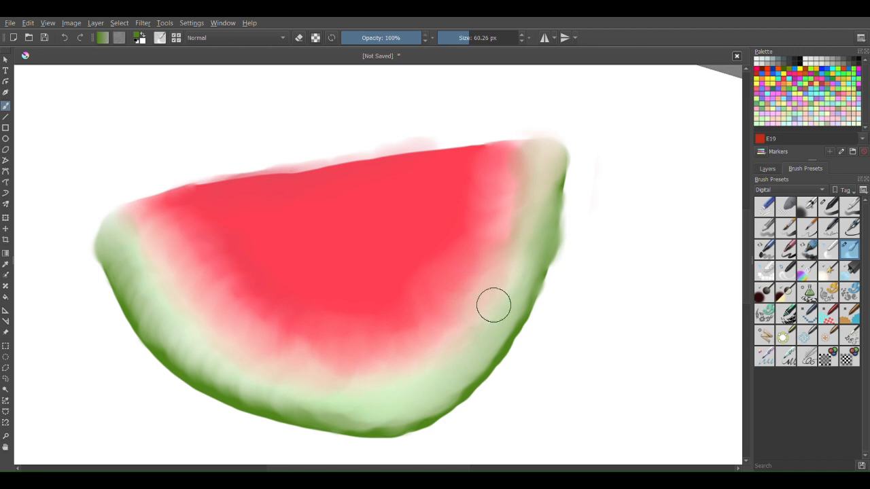
# Erase the green haze along the rind's inner edge with the 40 px soft eraser preset
pyautogui.click(807, 207)
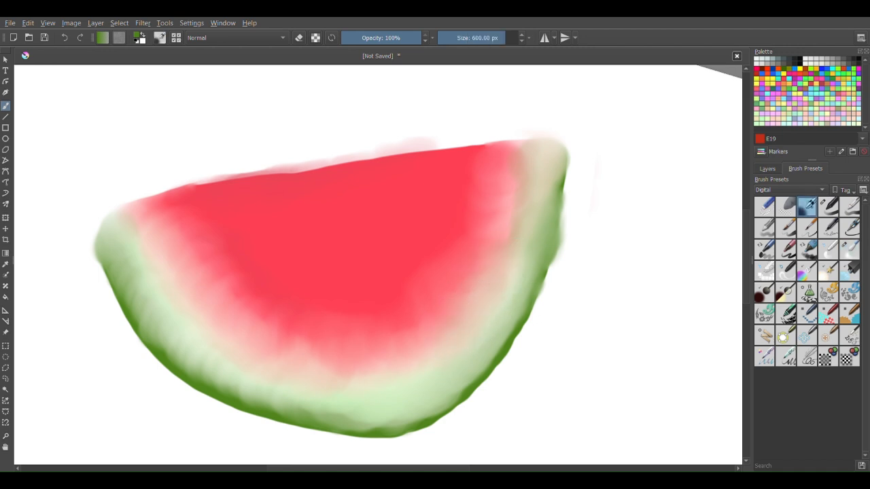
pyautogui.click(850, 207)
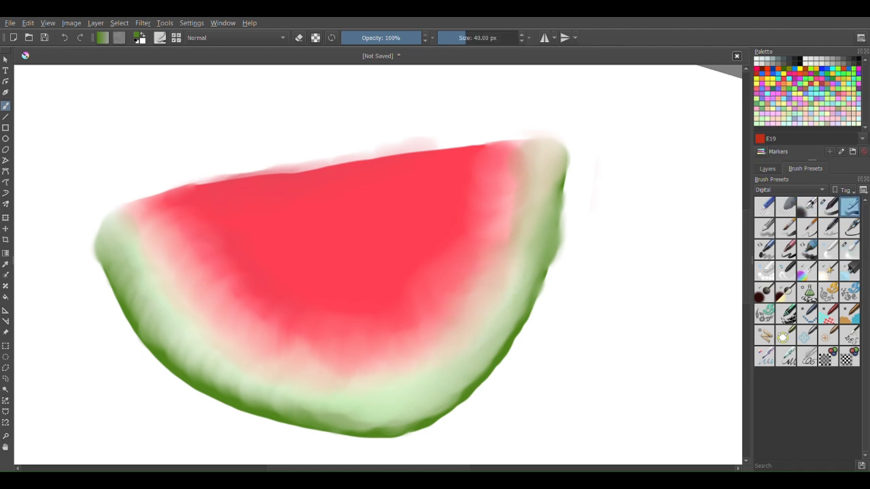
pyautogui.moveTo(518, 194); pyautogui.dragTo(426, 364)
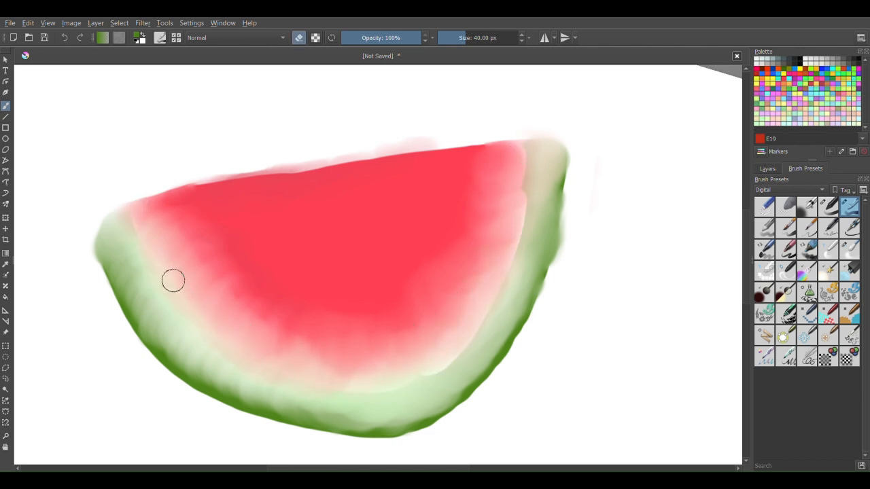
pyautogui.moveTo(438, 350)
pyautogui.mouseDown()
pyautogui.moveTo(507, 255)
pyautogui.moveTo(521, 189)
pyautogui.mouseUp()
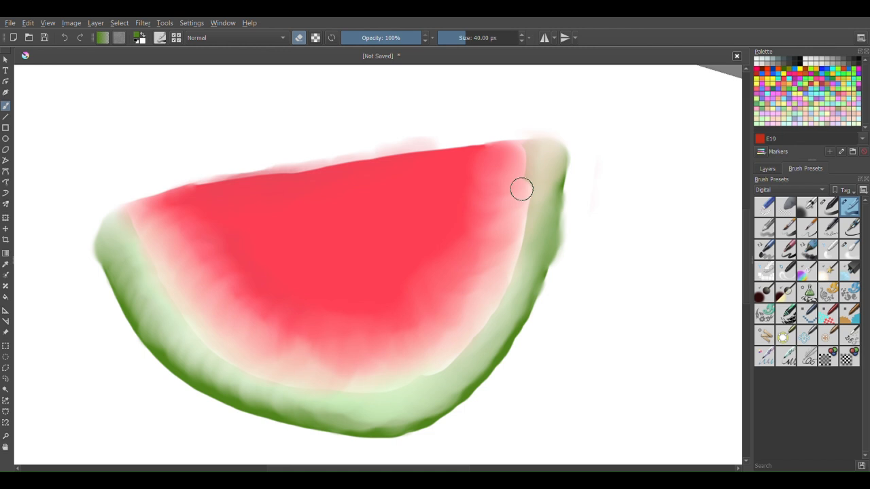
# Soften the erased inner edge with the 60.26 px blending brush and smear the lower left rind outward
pyautogui.click(849, 250)
pyautogui.moveTo(529, 148)
pyautogui.mouseDown()
pyautogui.moveTo(518, 174)
pyautogui.moveTo(531, 230)
pyautogui.moveTo(519, 254)
pyautogui.moveTo(460, 353)
pyautogui.moveTo(412, 381)
pyautogui.mouseUp()
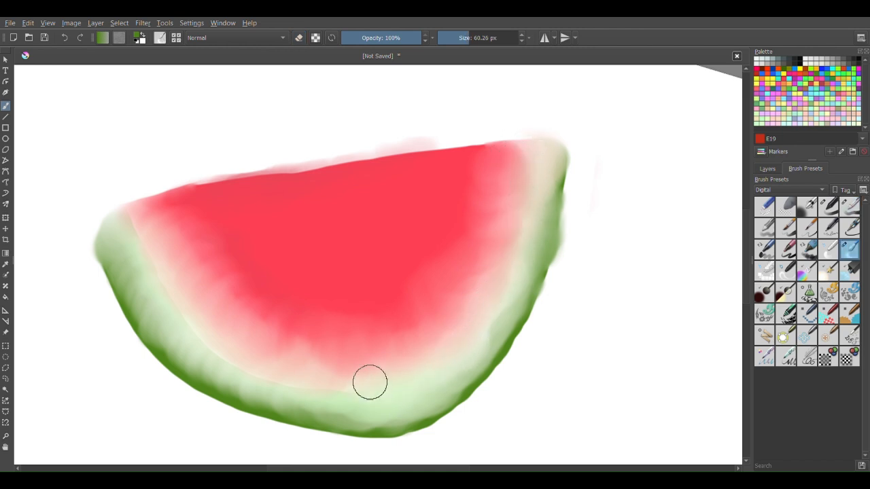
pyautogui.moveTo(322, 381); pyautogui.dragTo(226, 360)
pyautogui.moveTo(179, 327)
pyautogui.mouseDown()
pyautogui.moveTo(148, 267)
pyautogui.moveTo(130, 189)
pyautogui.moveTo(114, 258)
pyautogui.moveTo(113, 329)
pyautogui.moveTo(124, 319)
pyautogui.moveTo(115, 286)
pyautogui.moveTo(154, 355)
pyautogui.moveTo(162, 362)
pyautogui.moveTo(150, 329)
pyautogui.moveTo(180, 379)
pyautogui.moveTo(171, 374)
pyautogui.moveTo(251, 412)
pyautogui.moveTo(132, 343)
pyautogui.moveTo(145, 382)
pyautogui.moveTo(245, 416)
pyautogui.moveTo(132, 379)
pyautogui.moveTo(144, 362)
pyautogui.mouseUp()
# Add a dark green dab to the lower left rind and blend the rind outward along the bottom and right side
pyautogui.click(827, 207)
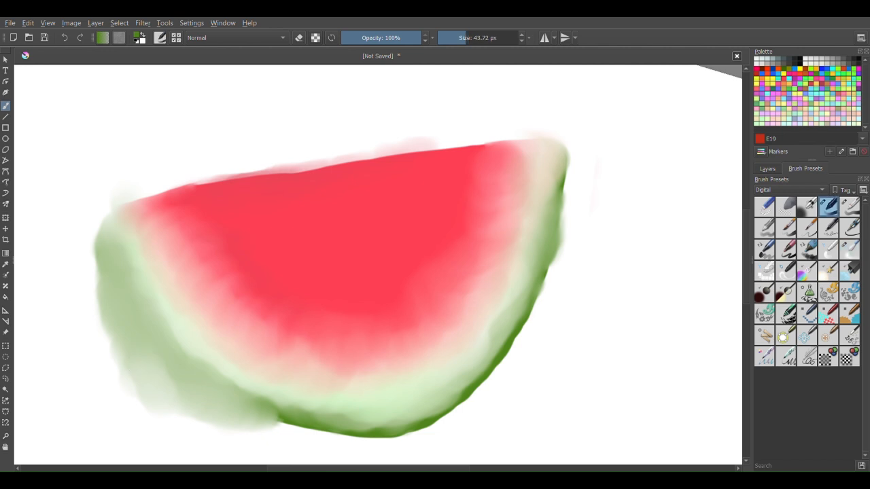
pyautogui.click(152, 396)
pyautogui.press('/')
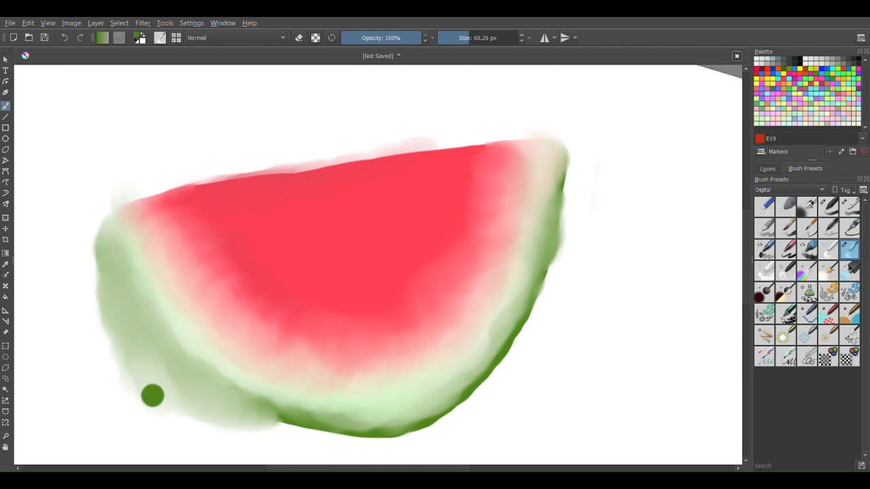
pyautogui.moveTo(153, 395)
pyautogui.mouseDown()
pyautogui.moveTo(174, 411)
pyautogui.moveTo(131, 363)
pyautogui.moveTo(153, 391)
pyautogui.moveTo(146, 354)
pyautogui.moveTo(205, 410)
pyautogui.moveTo(180, 405)
pyautogui.moveTo(208, 419)
pyautogui.moveTo(397, 436)
pyautogui.moveTo(440, 426)
pyautogui.moveTo(510, 348)
pyautogui.moveTo(552, 276)
pyautogui.moveTo(565, 201)
pyautogui.moveTo(554, 154)
pyautogui.moveTo(536, 278)
pyautogui.moveTo(484, 369)
pyautogui.moveTo(455, 377)
pyautogui.moveTo(417, 405)
pyautogui.moveTo(304, 408)
pyautogui.moveTo(376, 419)
pyautogui.moveTo(311, 430)
pyautogui.moveTo(203, 348)
pyautogui.moveTo(152, 385)
pyautogui.moveTo(306, 439)
pyautogui.moveTo(205, 390)
pyautogui.moveTo(344, 439)
pyautogui.mouseUp()
# Place two dark green 43.72 px dabs on the lower left rind and blend them with the 60.26 px blending brush
pyautogui.click(827, 207)
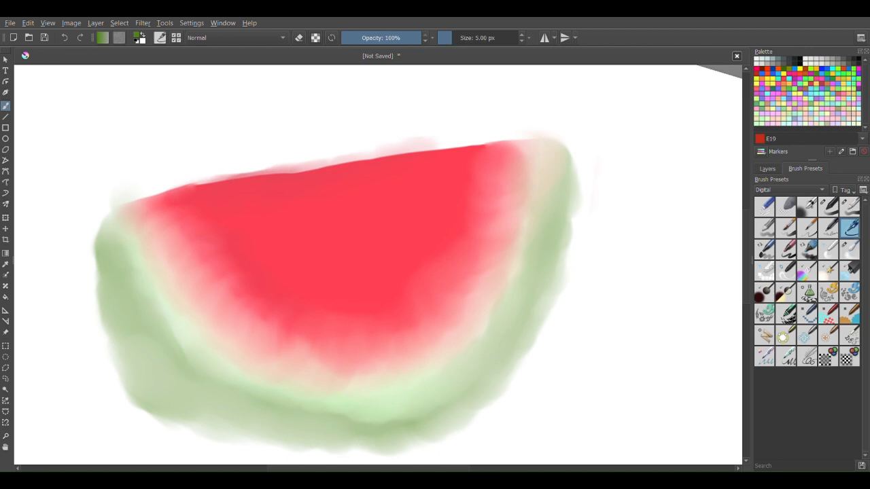
pyautogui.click(201, 415)
pyautogui.click(154, 370)
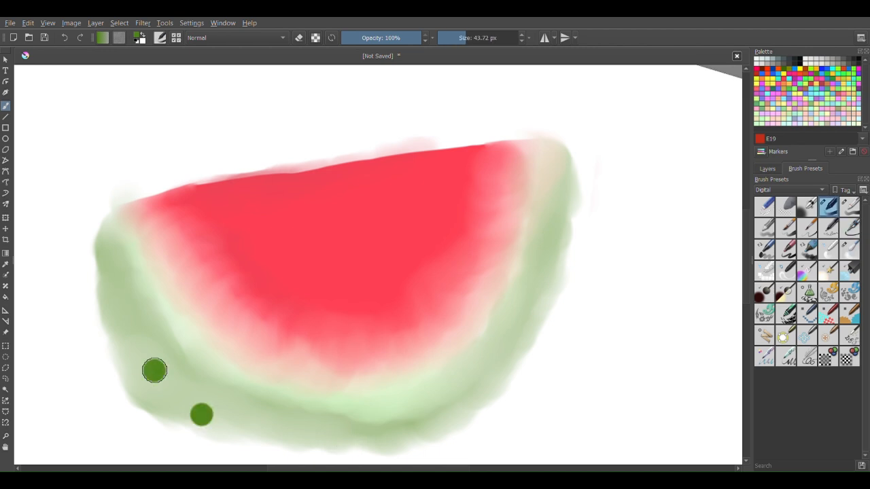
pyautogui.press('/')
pyautogui.moveTo(155, 371); pyautogui.dragTo(153, 367)
pyautogui.moveTo(201, 413); pyautogui.dragTo(220, 413)
pyautogui.moveTo(152, 361)
pyautogui.mouseDown()
pyautogui.moveTo(129, 367)
pyautogui.moveTo(211, 407)
pyautogui.moveTo(210, 420)
pyautogui.moveTo(235, 425)
pyautogui.moveTo(126, 350)
pyautogui.moveTo(190, 429)
pyautogui.moveTo(241, 447)
pyautogui.moveTo(294, 437)
pyautogui.mouseUp()
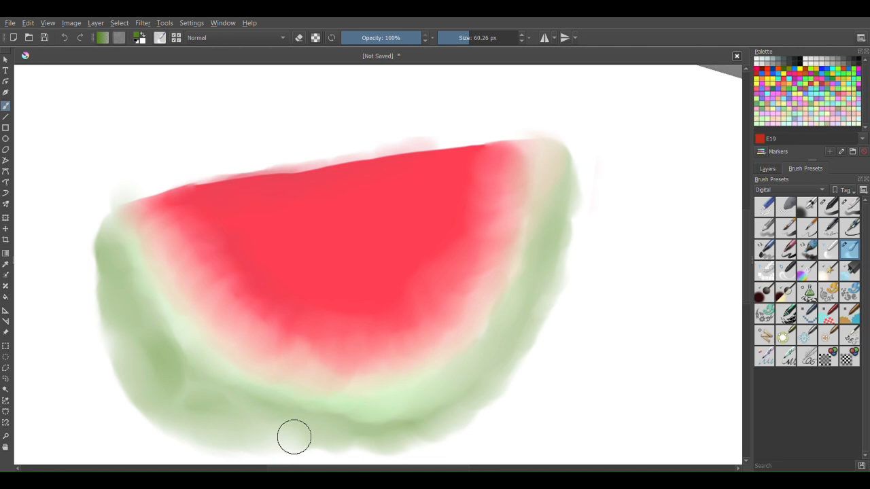
# On Paint Layer 1, smudge the red flesh along its upper edge and toward the rind with the blending brush
pyautogui.click(766, 168)
pyautogui.click(802, 252)
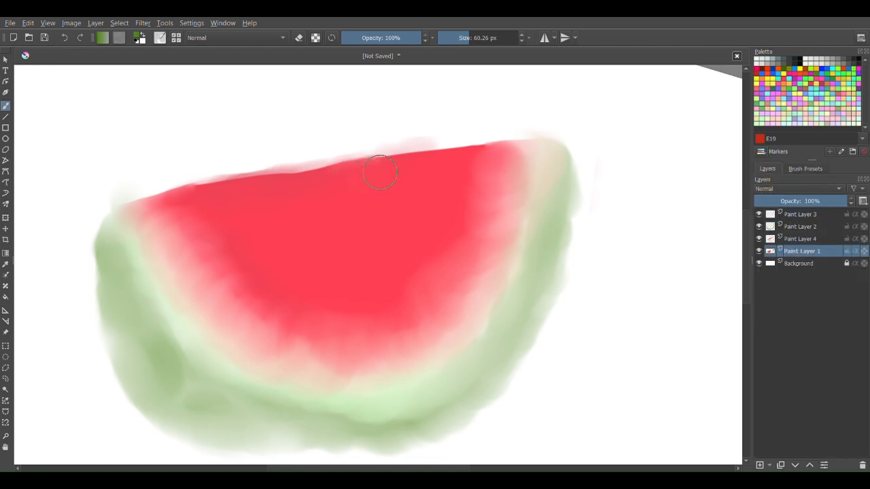
pyautogui.moveTo(453, 161)
pyautogui.mouseDown()
pyautogui.moveTo(514, 151)
pyautogui.moveTo(524, 159)
pyautogui.mouseUp()
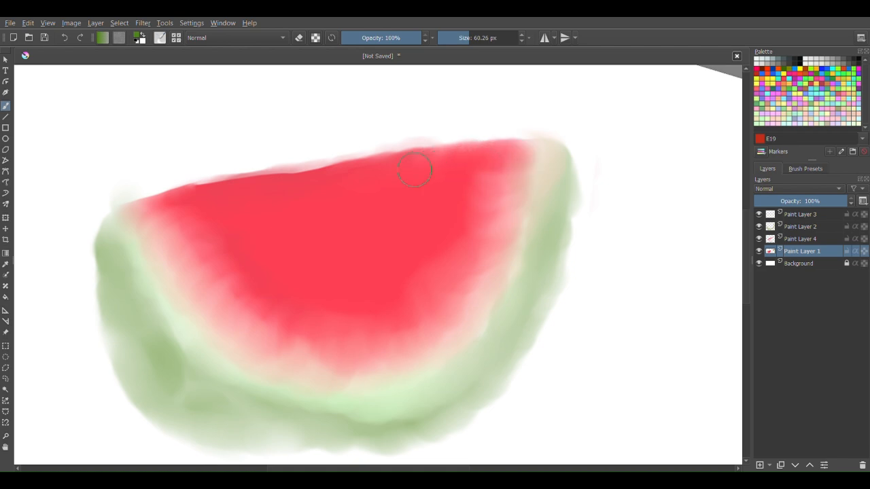
pyautogui.moveTo(341, 175)
pyautogui.mouseDown()
pyautogui.moveTo(133, 212)
pyautogui.moveTo(245, 233)
pyautogui.moveTo(144, 224)
pyautogui.moveTo(186, 224)
pyautogui.moveTo(144, 232)
pyautogui.moveTo(212, 211)
pyautogui.moveTo(228, 244)
pyautogui.moveTo(187, 288)
pyautogui.moveTo(241, 243)
pyautogui.moveTo(214, 231)
pyautogui.moveTo(209, 267)
pyautogui.moveTo(225, 308)
pyautogui.moveTo(259, 315)
pyautogui.moveTo(279, 331)
pyautogui.moveTo(294, 378)
pyautogui.moveTo(329, 394)
pyautogui.moveTo(414, 369)
pyautogui.moveTo(442, 400)
pyautogui.mouseUp()
# Undo the last blending strokes on the flesh of Paint Layer 1
pyautogui.scroll(-2, 133, 213)
pyautogui.scroll(3, 243, 232)
pyautogui.hotkey('ctrl', 'z')
pyautogui.hotkey('ctrl', 'z')
pyautogui.hotkey('ctrl', 'z')
pyautogui.hotkey('ctrl', 'z')
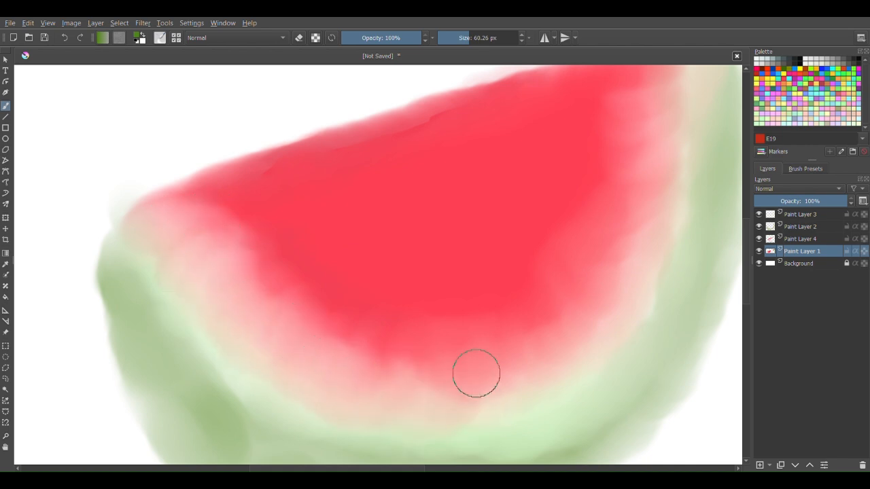
pyautogui.hotkey('ctrl', 'z')
pyautogui.hotkey('ctrl', 'z')
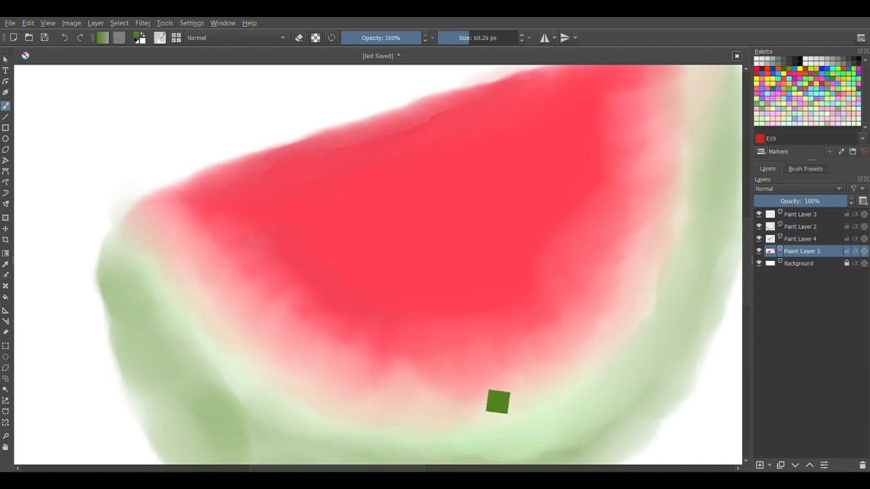
# On Paint Layer 2, dab dark green spots onto the bottom of the rind and blend them outward along its lower right edge
pyautogui.press('2')
pyautogui.press('5')
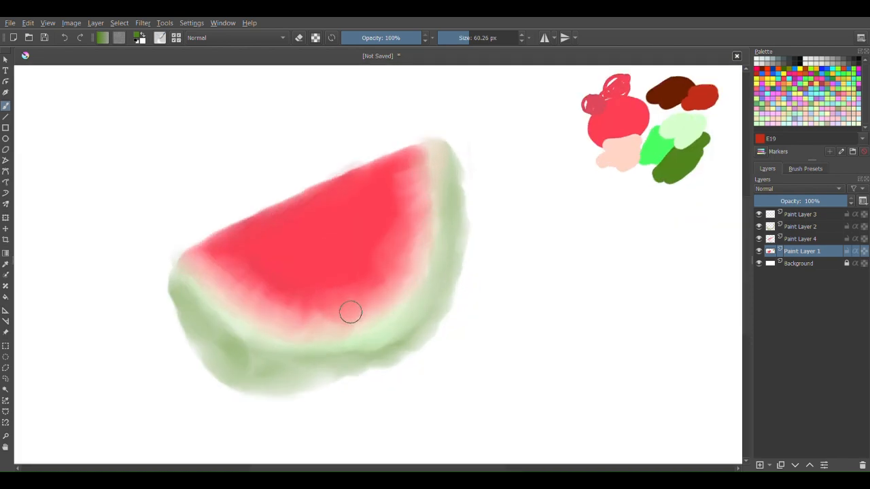
pyautogui.click(802, 226)
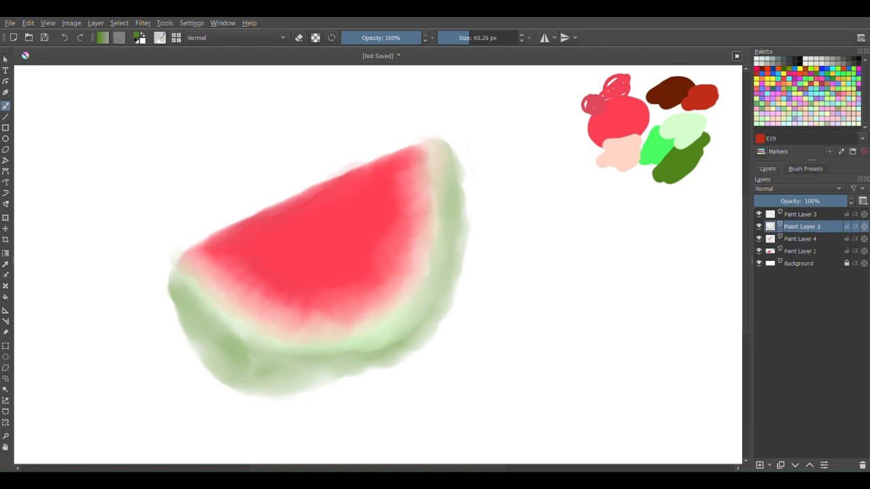
pyautogui.click(805, 169)
pyautogui.click(828, 205)
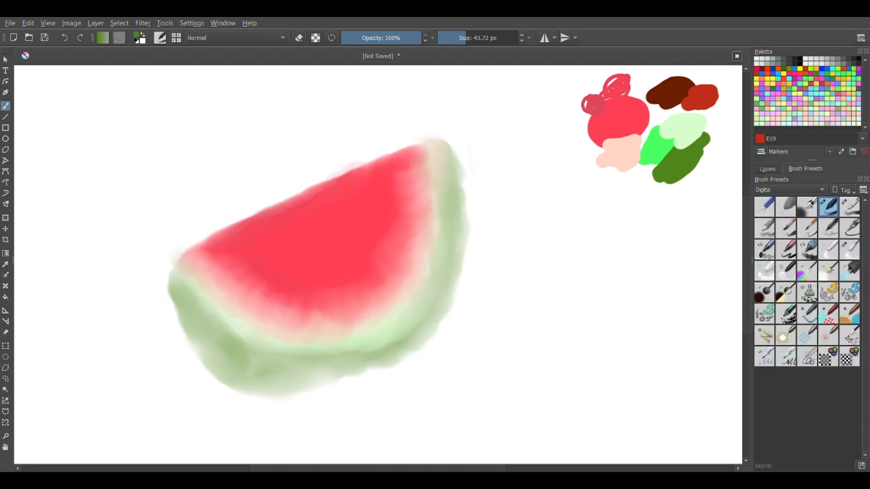
pyautogui.click(302, 381)
pyautogui.click(335, 374)
pyautogui.click(850, 249)
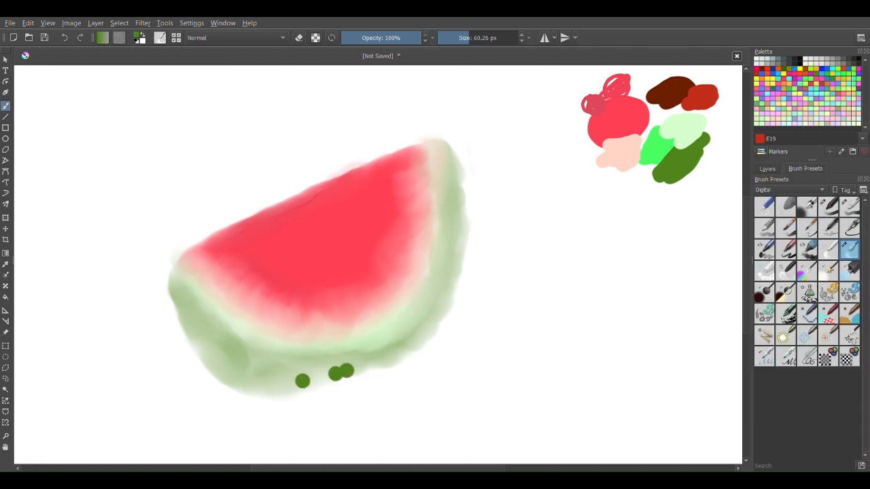
pyautogui.scroll(5, 347, 371)
pyautogui.moveTo(469, 276)
pyautogui.mouseDown()
pyautogui.moveTo(415, 306)
pyautogui.moveTo(445, 242)
pyautogui.moveTo(328, 306)
pyautogui.moveTo(359, 287)
pyautogui.moveTo(280, 321)
pyautogui.moveTo(328, 335)
pyautogui.moveTo(560, 236)
pyautogui.moveTo(483, 246)
pyautogui.moveTo(573, 216)
pyautogui.moveTo(553, 241)
pyautogui.moveTo(277, 349)
pyautogui.moveTo(590, 225)
pyautogui.moveTo(609, 187)
pyautogui.mouseUp()
pyautogui.scroll(-5, 609, 187)
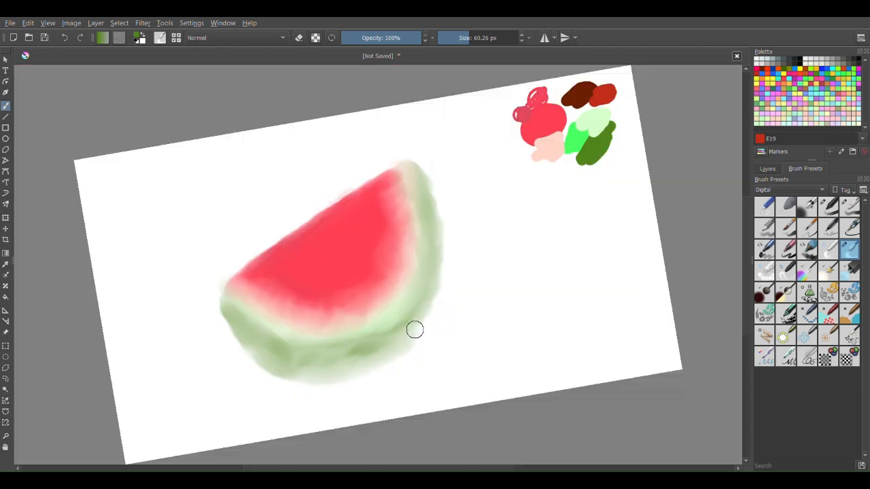
# Try bright green 43.72 px strokes along the bottom and right side of the rind and blend the right one at 60.26 px
pyautogui.scroll(1, 414, 330)
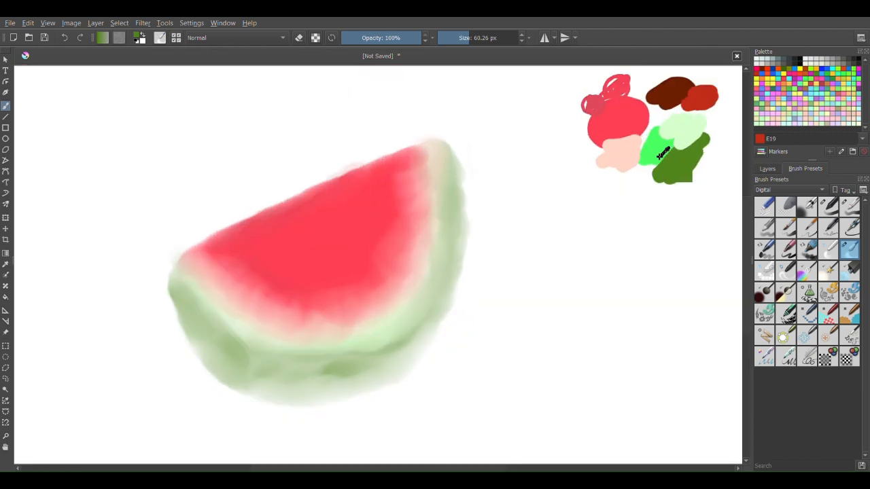
pyautogui.click(828, 207)
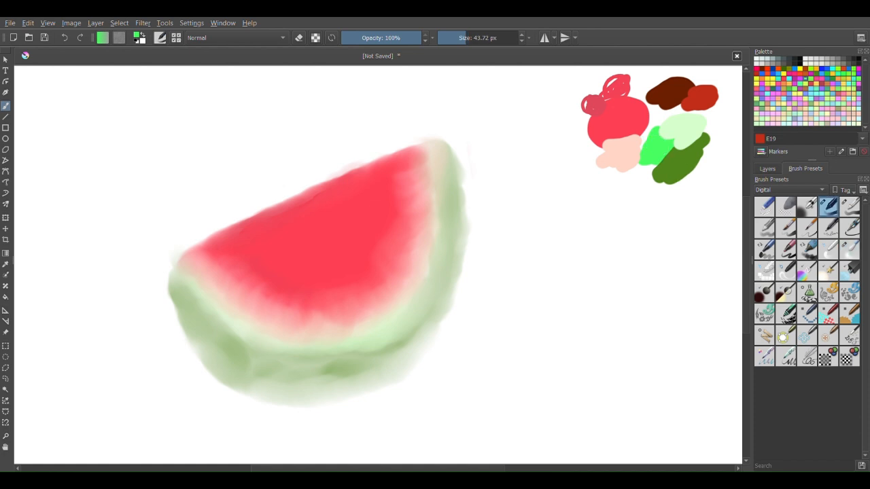
pyautogui.moveTo(204, 343)
pyautogui.mouseDown()
pyautogui.moveTo(254, 371)
pyautogui.moveTo(344, 374)
pyautogui.mouseUp()
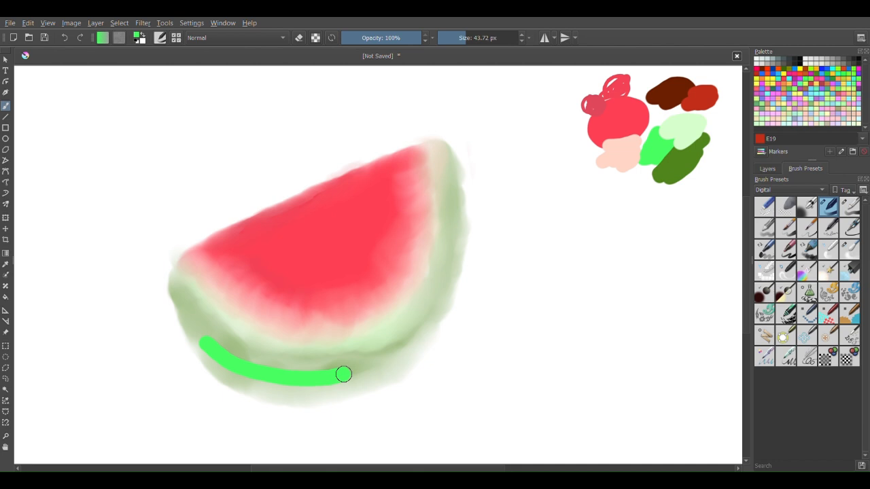
pyautogui.moveTo(453, 193); pyautogui.dragTo(448, 267)
pyautogui.click(849, 250)
pyautogui.scroll(5, 460, 169)
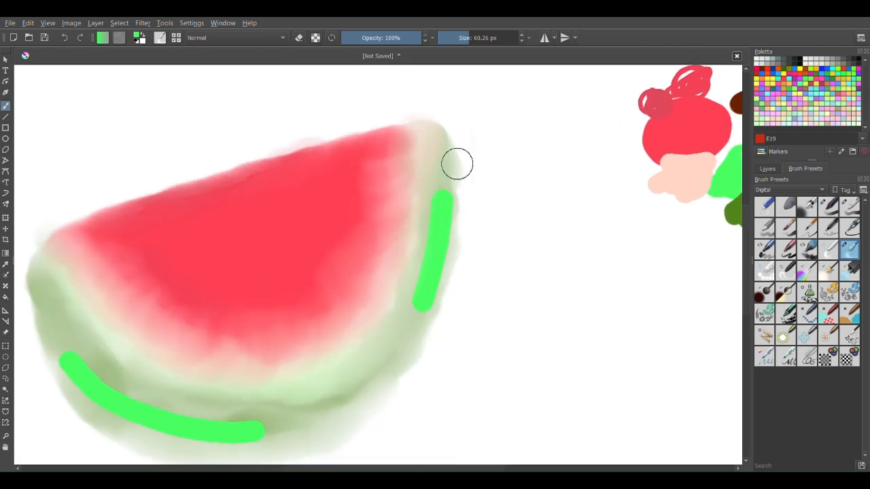
pyautogui.moveTo(383, 320)
pyautogui.mouseDown()
pyautogui.moveTo(372, 358)
pyautogui.moveTo(402, 278)
pyautogui.moveTo(414, 186)
pyautogui.mouseUp()
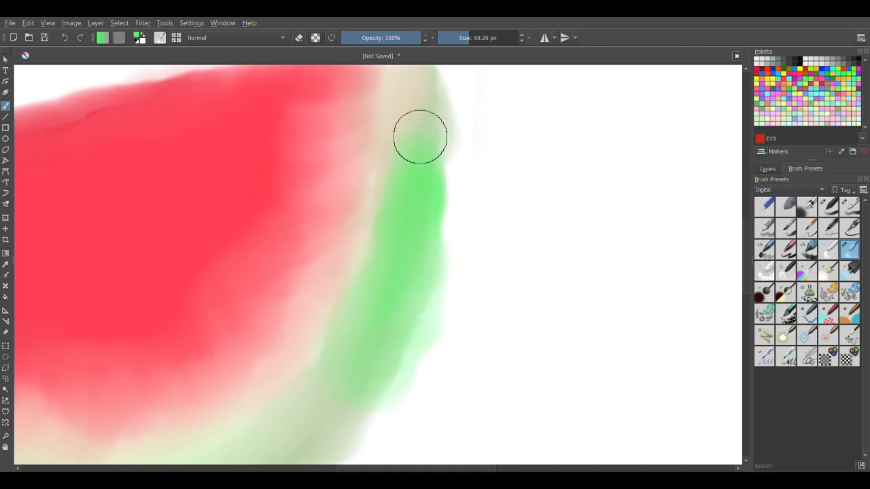
# Undo the bright green strokes on the rind together with their blending
pyautogui.scroll(-5, 419, 136)
pyautogui.hotkey('ctrl', 'z')
pyautogui.hotkey('ctrl', 'z')
pyautogui.hotkey('ctrl', 'z')
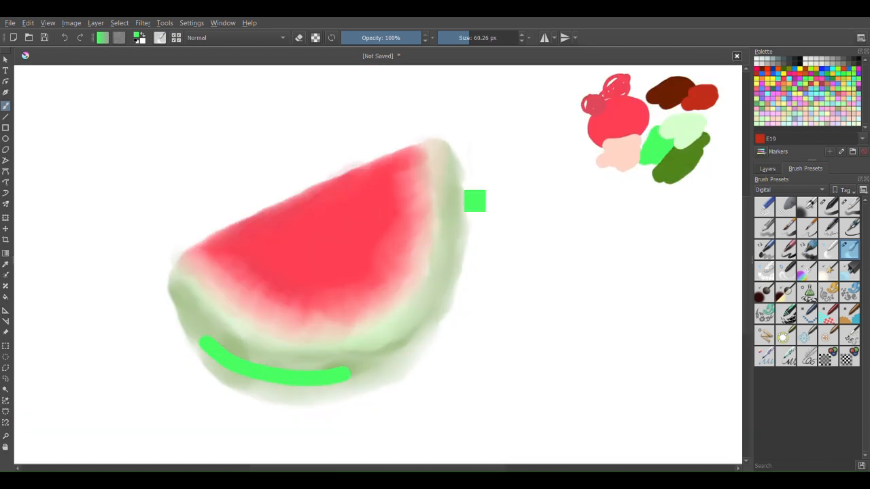
# Sample the pale green swatch and paint 43.72 px strokes along the bottom and right side of the rind
pyautogui.keyDown('ctrl'); pyautogui.click(676, 123); pyautogui.keyUp('ctrl')
pyautogui.click(829, 207)
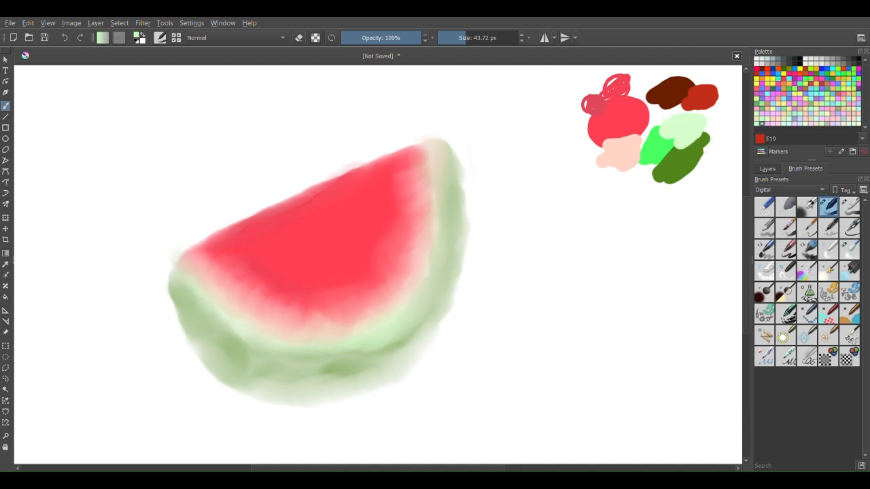
pyautogui.moveTo(214, 348)
pyautogui.mouseDown()
pyautogui.moveTo(279, 376)
pyautogui.moveTo(363, 377)
pyautogui.moveTo(309, 380)
pyautogui.moveTo(375, 365)
pyautogui.mouseUp()
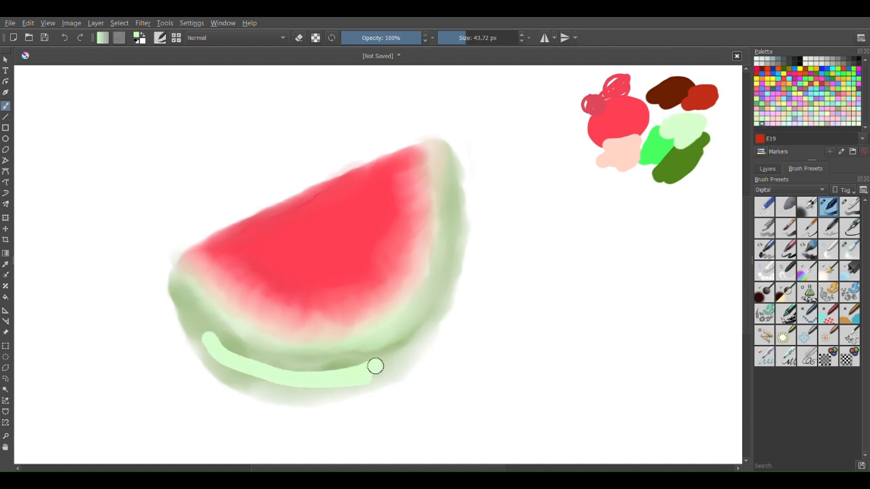
pyautogui.moveTo(453, 189); pyautogui.dragTo(443, 286)
pyautogui.press('/')
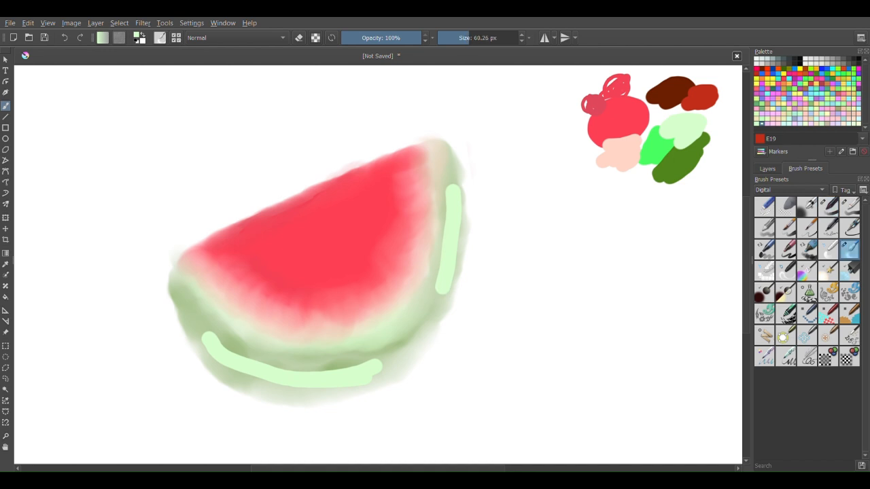
# Blend the pale green strokes into the right side and bottom of the rind with the 60.26 px blending brush
pyautogui.scroll(4, 469, 191)
pyautogui.moveTo(430, 150)
pyautogui.mouseDown()
pyautogui.moveTo(420, 288)
pyautogui.moveTo(432, 180)
pyautogui.moveTo(392, 274)
pyautogui.moveTo(383, 323)
pyautogui.mouseUp()
pyautogui.scroll(-2, 407, 288)
pyautogui.scroll(-2, 407, 289)
pyautogui.moveTo(425, 233)
pyautogui.mouseDown()
pyautogui.moveTo(405, 310)
pyautogui.moveTo(376, 323)
pyautogui.mouseUp()
pyautogui.scroll(-3, 398, 292)
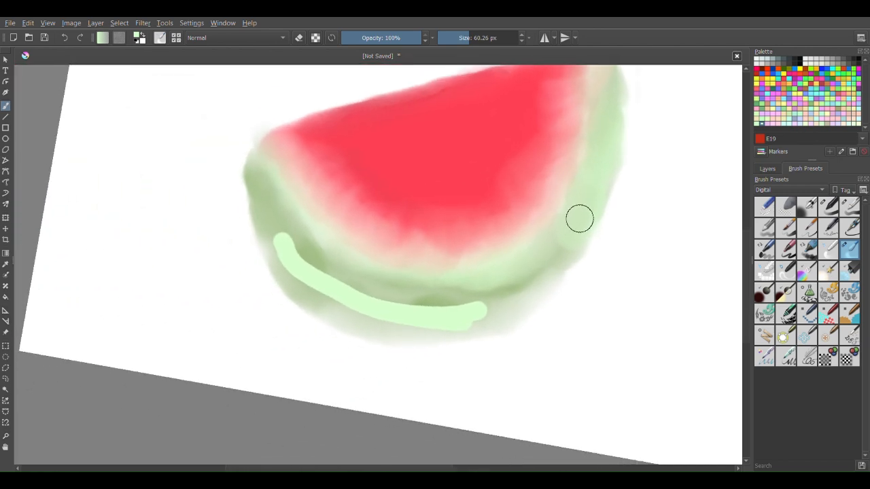
pyautogui.moveTo(467, 307); pyautogui.dragTo(434, 310)
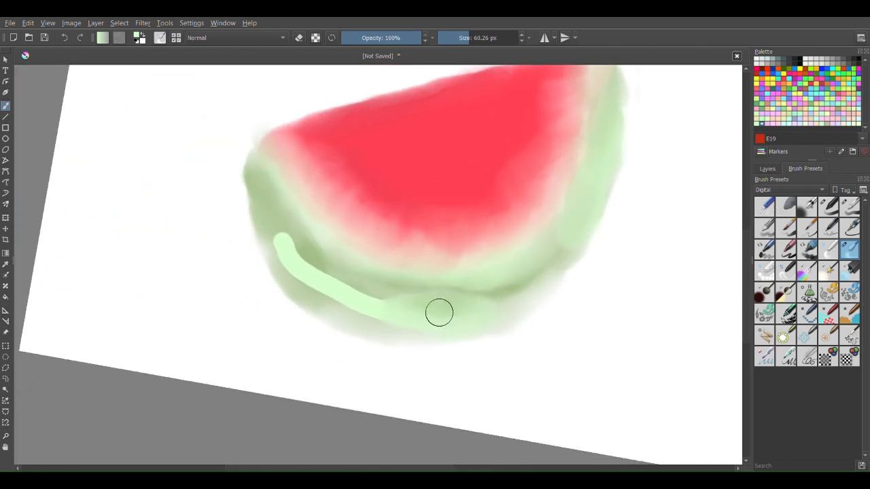
pyautogui.moveTo(374, 320)
pyautogui.mouseDown()
pyautogui.moveTo(338, 300)
pyautogui.moveTo(375, 305)
pyautogui.moveTo(300, 275)
pyautogui.moveTo(327, 303)
pyautogui.moveTo(291, 243)
pyautogui.mouseUp()
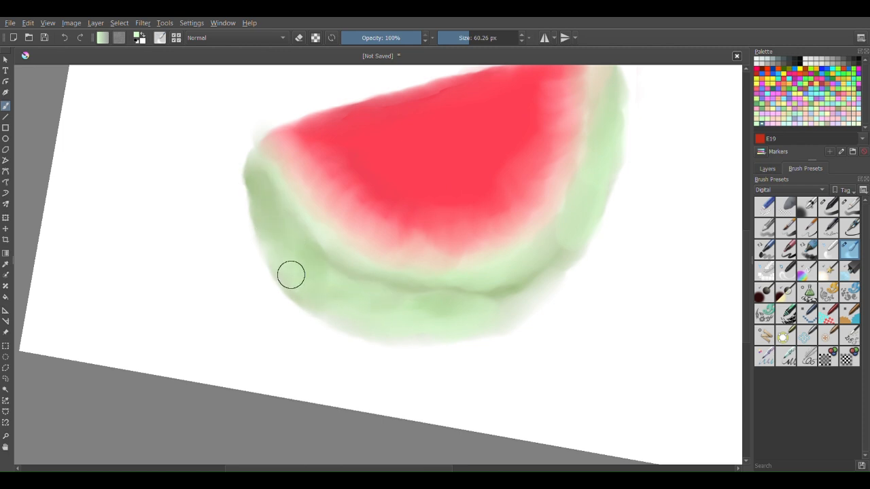
pyautogui.moveTo(374, 290)
pyautogui.mouseDown()
pyautogui.moveTo(451, 302)
pyautogui.moveTo(519, 295)
pyautogui.mouseUp()
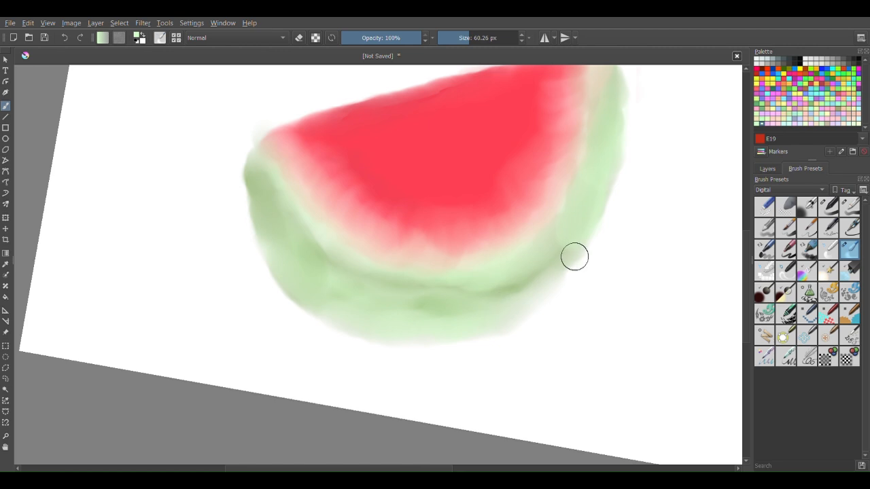
pyautogui.hotkey('ctrl', 'z')
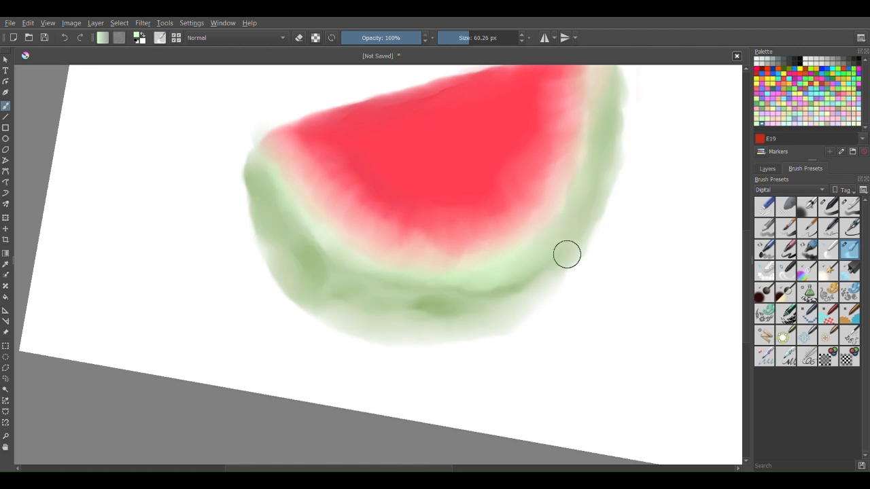
pyautogui.hotkey('ctrl', 'z')
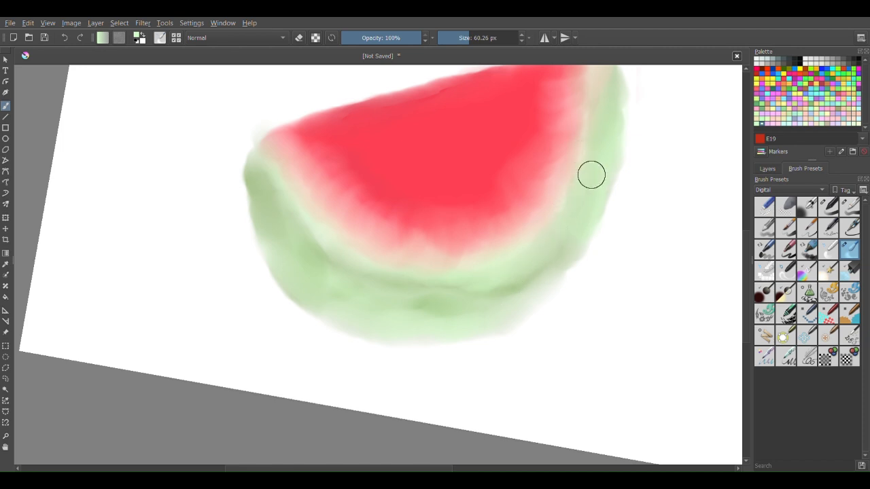
# Sample the dark green swatch, place two 43.72 px dabs on the lower left rind and blend them at 60.26 px
pyautogui.click(828, 206)
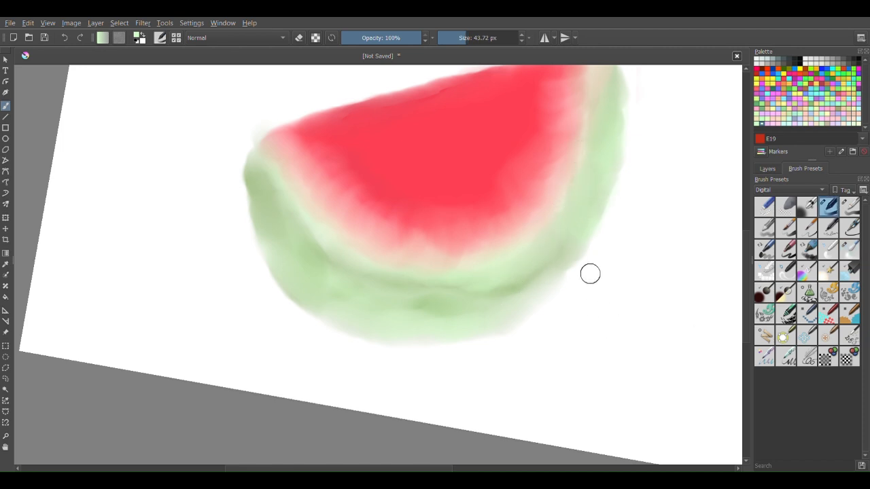
pyautogui.scroll(-2, 591, 273)
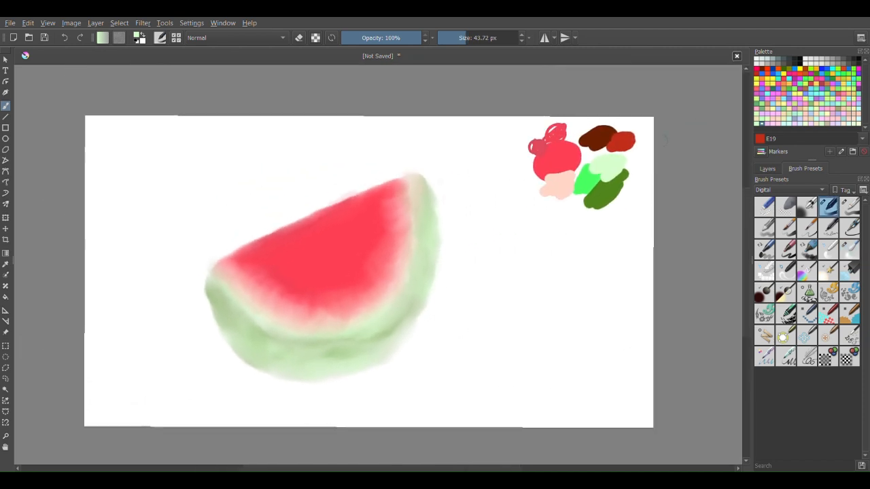
pyautogui.keyDown('ctrl'); pyautogui.click(615, 187); pyautogui.keyUp('ctrl')
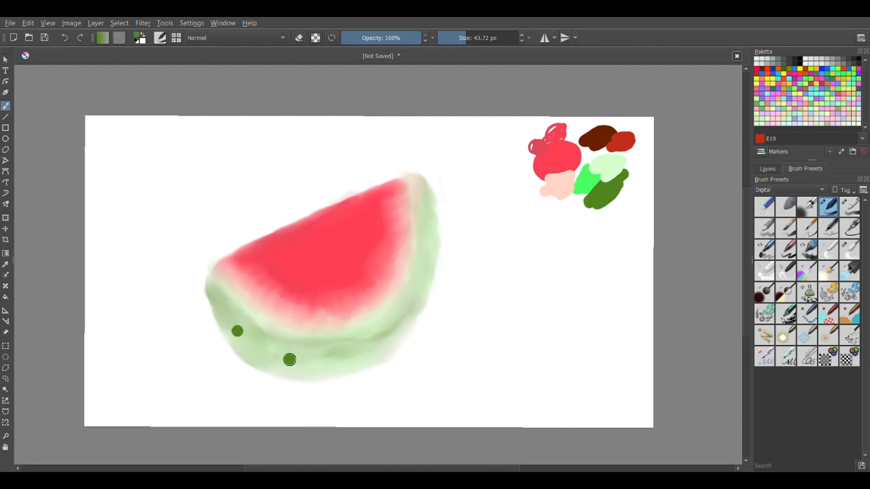
pyautogui.press('/')
pyautogui.scroll(3, 301, 173)
pyautogui.moveTo(296, 275)
pyautogui.mouseDown()
pyautogui.moveTo(319, 297)
pyautogui.moveTo(302, 289)
pyautogui.moveTo(310, 277)
pyautogui.moveTo(280, 298)
pyautogui.moveTo(285, 304)
pyautogui.moveTo(363, 305)
pyautogui.moveTo(292, 262)
pyautogui.moveTo(351, 279)
pyautogui.moveTo(343, 311)
pyautogui.mouseUp()
pyautogui.moveTo(185, 181)
pyautogui.mouseDown()
pyautogui.moveTo(204, 199)
pyautogui.moveTo(167, 159)
pyautogui.moveTo(213, 181)
pyautogui.moveTo(236, 252)
pyautogui.moveTo(200, 247)
pyautogui.mouseUp()
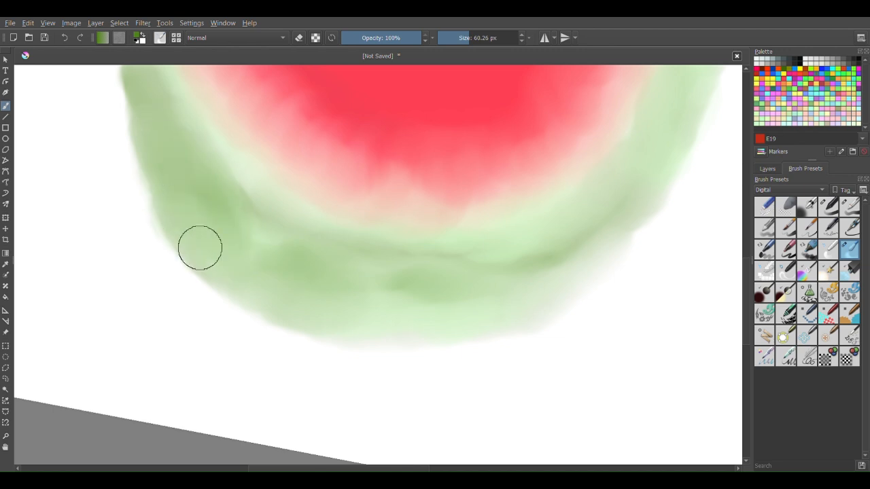
# Paint dark green on the lower right part of the rind and blend it up toward the right edge
pyautogui.click(828, 205)
pyautogui.moveTo(411, 316)
pyautogui.mouseDown()
pyautogui.moveTo(588, 273)
pyautogui.moveTo(563, 268)
pyautogui.moveTo(504, 307)
pyautogui.moveTo(396, 317)
pyautogui.moveTo(568, 247)
pyautogui.moveTo(416, 293)
pyautogui.moveTo(435, 324)
pyautogui.moveTo(627, 229)
pyautogui.moveTo(638, 192)
pyautogui.moveTo(355, 314)
pyautogui.moveTo(485, 332)
pyautogui.moveTo(301, 297)
pyautogui.moveTo(567, 242)
pyautogui.moveTo(531, 253)
pyautogui.mouseUp()
pyautogui.click(849, 248)
pyautogui.moveTo(511, 294); pyautogui.dragTo(574, 242)
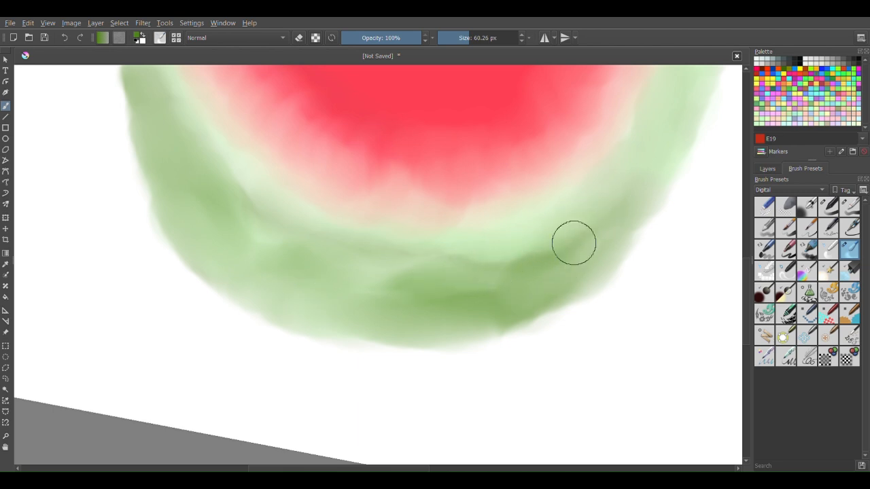
# Add a dark green patch at the bottom left of the rind and blend it along the whole bottom
pyautogui.click(828, 206)
pyautogui.moveTo(351, 309); pyautogui.dragTo(266, 297)
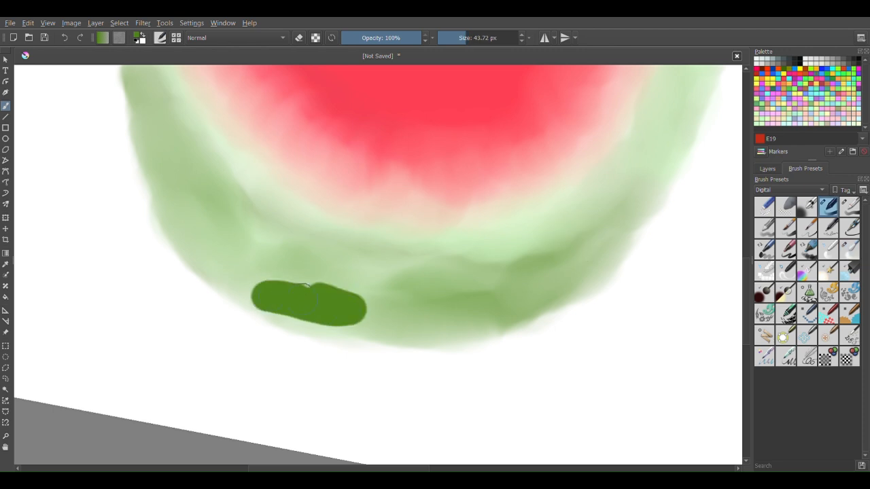
pyautogui.click(849, 250)
pyautogui.moveTo(363, 311)
pyautogui.mouseDown()
pyautogui.moveTo(268, 291)
pyautogui.moveTo(288, 282)
pyautogui.moveTo(340, 294)
pyautogui.moveTo(297, 304)
pyautogui.moveTo(417, 303)
pyautogui.moveTo(336, 307)
pyautogui.moveTo(393, 319)
pyautogui.moveTo(392, 279)
pyautogui.moveTo(298, 269)
pyautogui.moveTo(231, 274)
pyautogui.moveTo(256, 270)
pyautogui.moveTo(229, 255)
pyautogui.moveTo(285, 306)
pyautogui.moveTo(490, 313)
pyautogui.moveTo(383, 305)
pyautogui.moveTo(544, 269)
pyautogui.moveTo(473, 281)
pyautogui.moveTo(585, 234)
pyautogui.mouseUp()
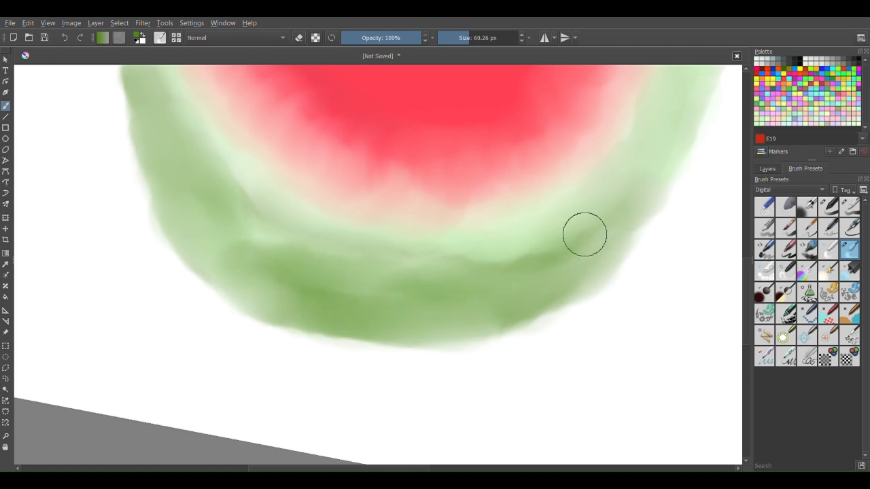
pyautogui.scroll(-2, 534, 264)
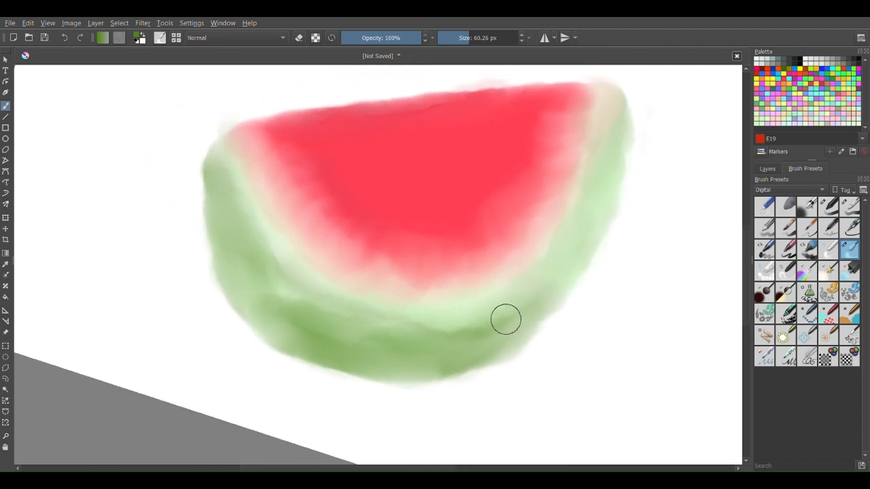
# Paint two dark green 43.72 px marks on the right side of the rind and blend them in
pyautogui.click(827, 206)
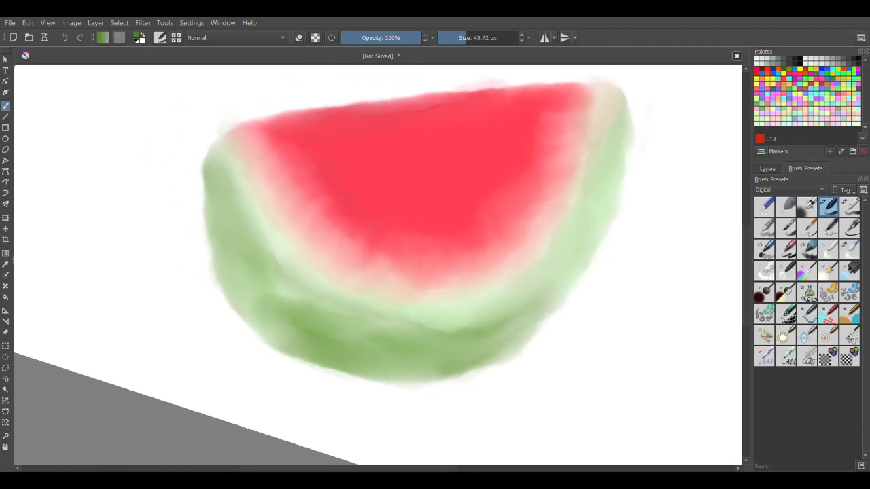
pyautogui.moveTo(606, 180); pyautogui.dragTo(599, 192)
pyautogui.moveTo(576, 257)
pyautogui.mouseDown()
pyautogui.moveTo(521, 332)
pyautogui.moveTo(575, 245)
pyautogui.moveTo(604, 170)
pyautogui.moveTo(595, 213)
pyautogui.moveTo(610, 148)
pyautogui.moveTo(591, 225)
pyautogui.moveTo(566, 238)
pyautogui.mouseUp()
pyautogui.press('/')
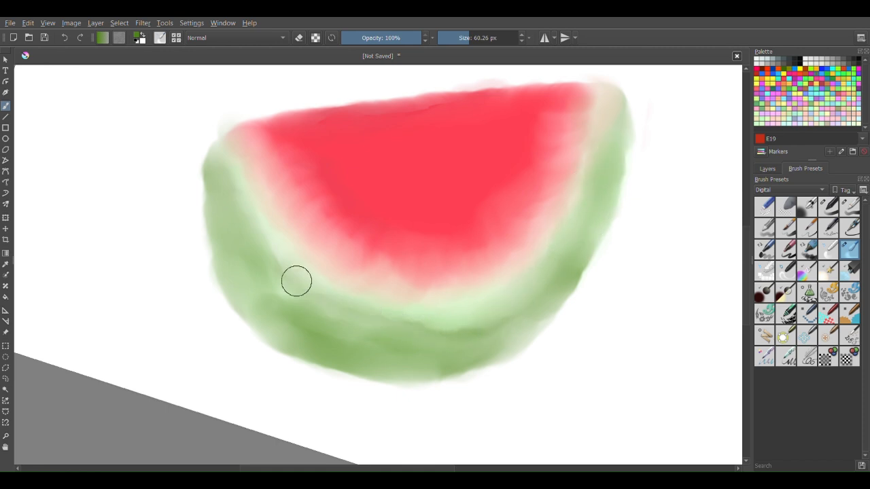
# Soften the transition between the pale inner rind and the darker green on Paint Layer 2, and make Paint Layer 3 active
pyautogui.click(767, 169)
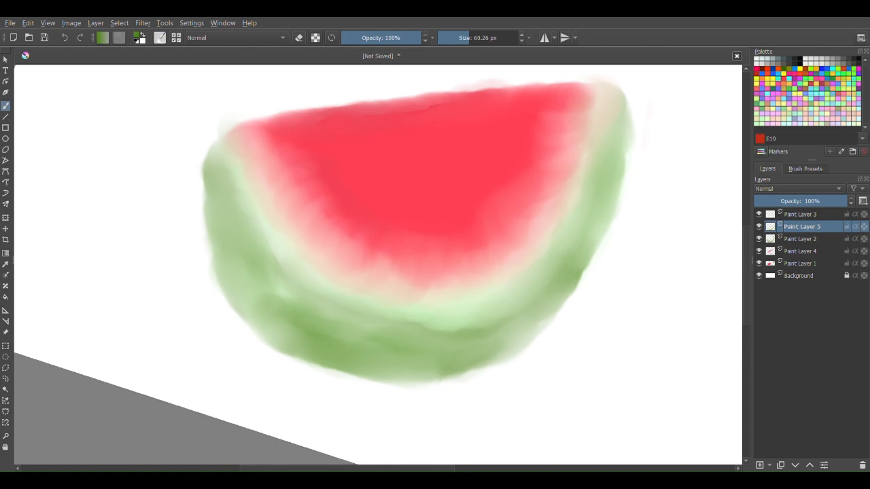
pyautogui.click(802, 239)
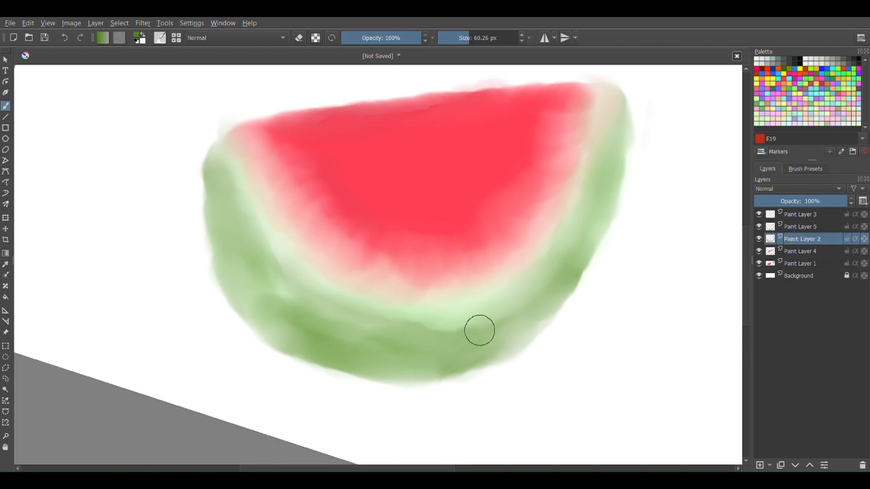
pyautogui.click(801, 214)
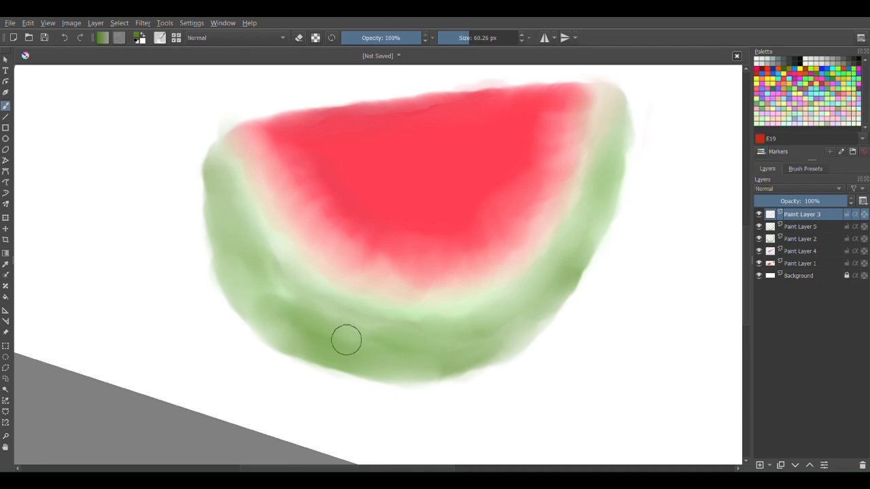
# On Paint Layer 3, place four pale green 43.72 px dabs along the inner rind from the left end to the right side
pyautogui.click(805, 168)
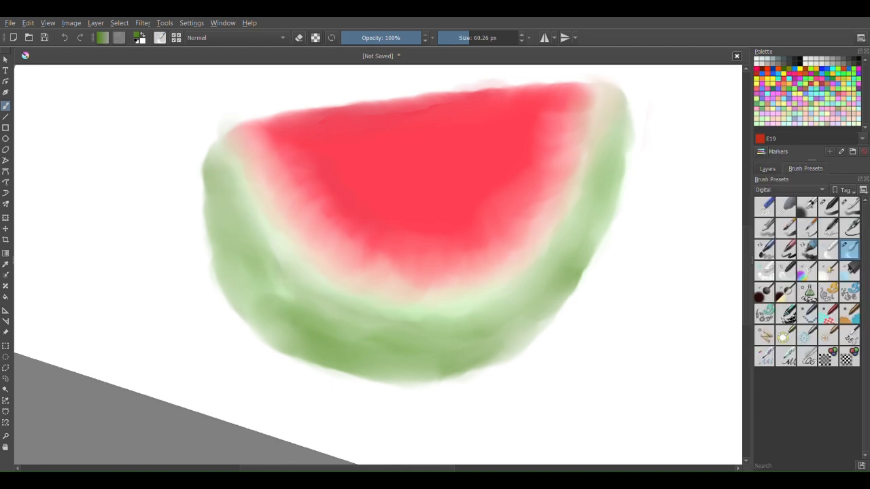
pyautogui.click(828, 206)
pyautogui.scroll(-2, 416, 378)
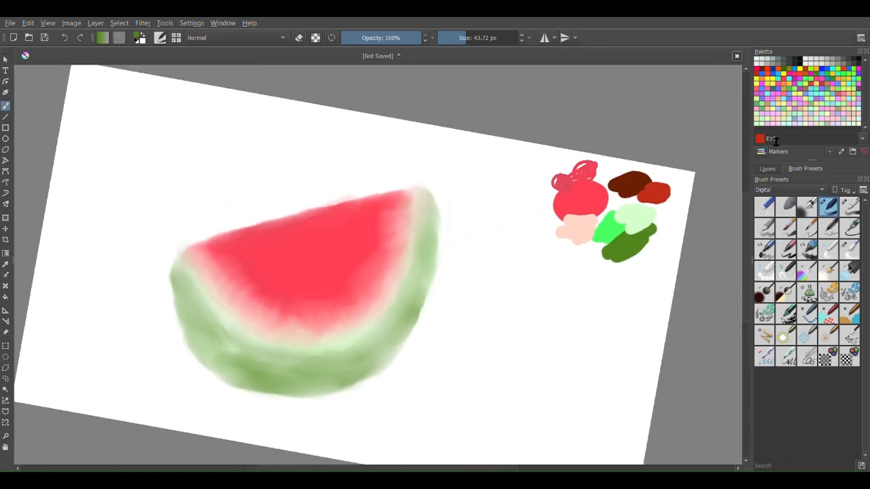
pyautogui.keyDown('ctrl'); pyautogui.click(643, 220); pyautogui.keyUp('ctrl')
pyautogui.scroll(1, 484, 365)
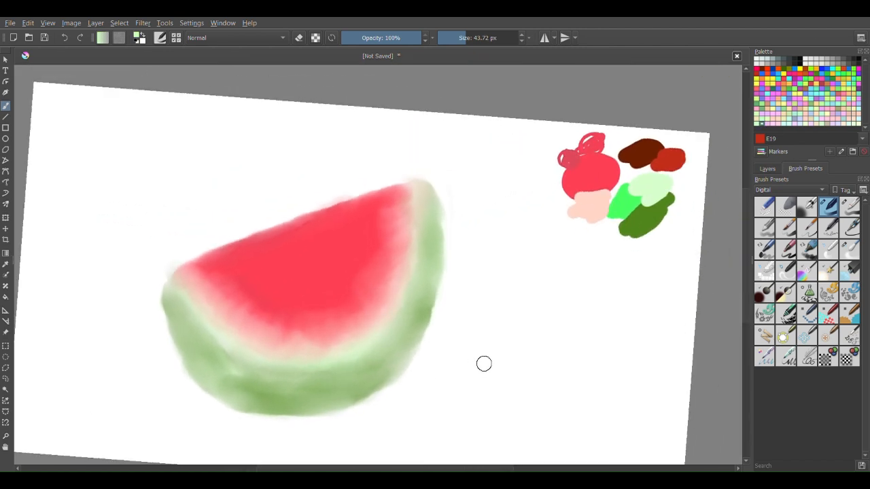
pyautogui.scroll(3, 414, 239)
pyautogui.moveTo(200, 216)
pyautogui.mouseDown()
pyautogui.moveTo(225, 271)
pyautogui.moveTo(212, 283)
pyautogui.moveTo(224, 263)
pyautogui.mouseUp()
pyautogui.scroll(-1, 208, 237)
pyautogui.hotkey('ctrl', 'z')
pyautogui.moveTo(300, 306); pyautogui.dragTo(311, 311)
pyautogui.moveTo(430, 299); pyautogui.dragTo(443, 291)
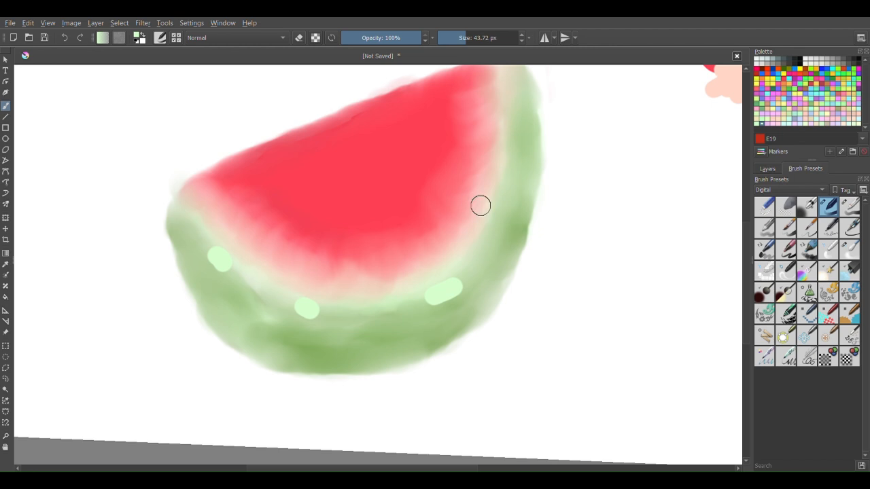
pyautogui.click(509, 163)
# Blend the four pale green dabs into the inner rind with the 60.26 px blending brush
pyautogui.click(850, 249)
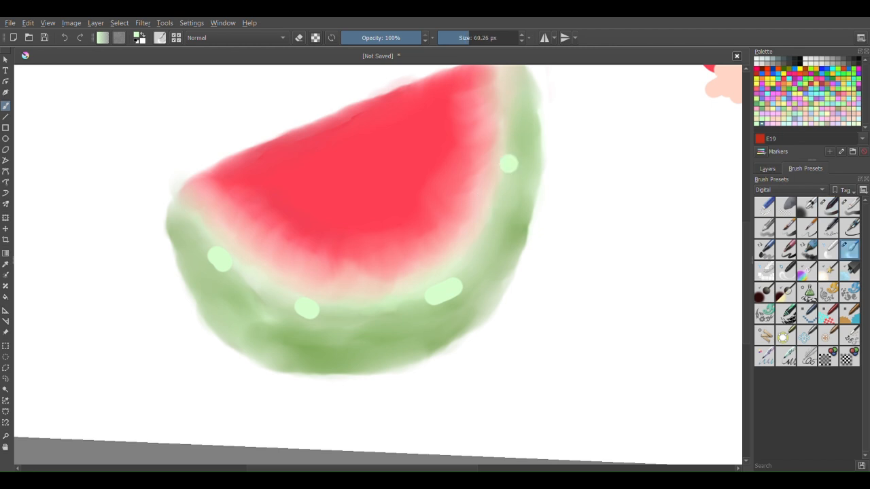
pyautogui.scroll(1, 509, 164)
pyautogui.moveTo(504, 178)
pyautogui.mouseDown()
pyautogui.moveTo(510, 143)
pyautogui.moveTo(495, 197)
pyautogui.moveTo(501, 171)
pyautogui.moveTo(511, 186)
pyautogui.mouseUp()
pyautogui.moveTo(418, 325)
pyautogui.mouseDown()
pyautogui.moveTo(449, 301)
pyautogui.moveTo(393, 328)
pyautogui.moveTo(441, 318)
pyautogui.moveTo(473, 279)
pyautogui.moveTo(378, 336)
pyautogui.moveTo(324, 350)
pyautogui.moveTo(256, 334)
pyautogui.moveTo(286, 349)
pyautogui.moveTo(308, 346)
pyautogui.mouseUp()
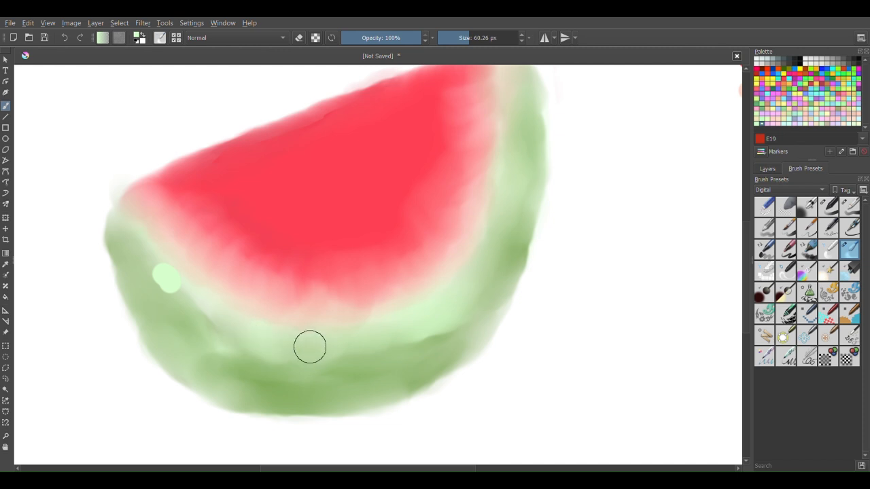
pyautogui.moveTo(184, 299)
pyautogui.mouseDown()
pyautogui.moveTo(156, 259)
pyautogui.moveTo(190, 300)
pyautogui.moveTo(157, 282)
pyautogui.moveTo(126, 217)
pyautogui.mouseUp()
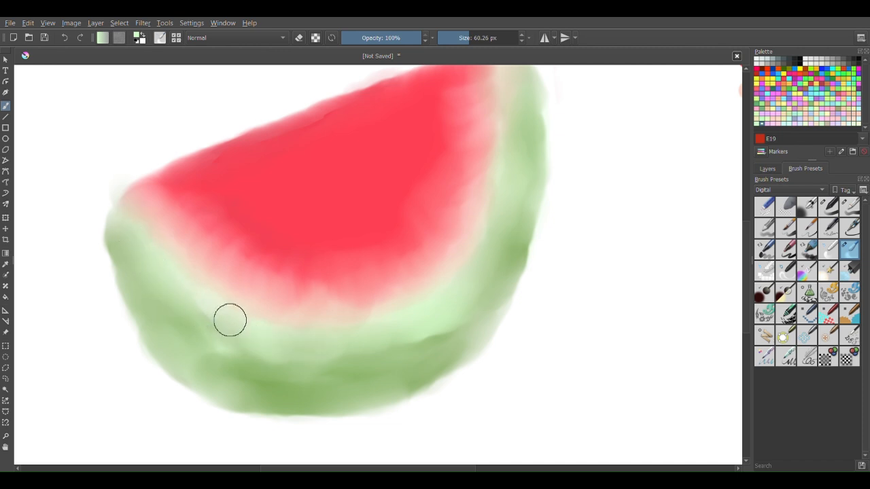
# Add a new paint layer directly above the Background layer
pyautogui.click(767, 168)
pyautogui.click(800, 276)
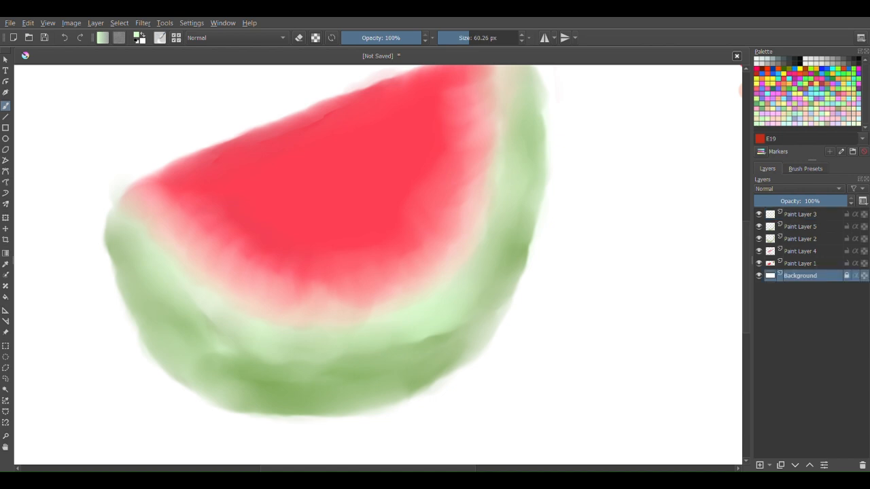
pyautogui.press('Insert')
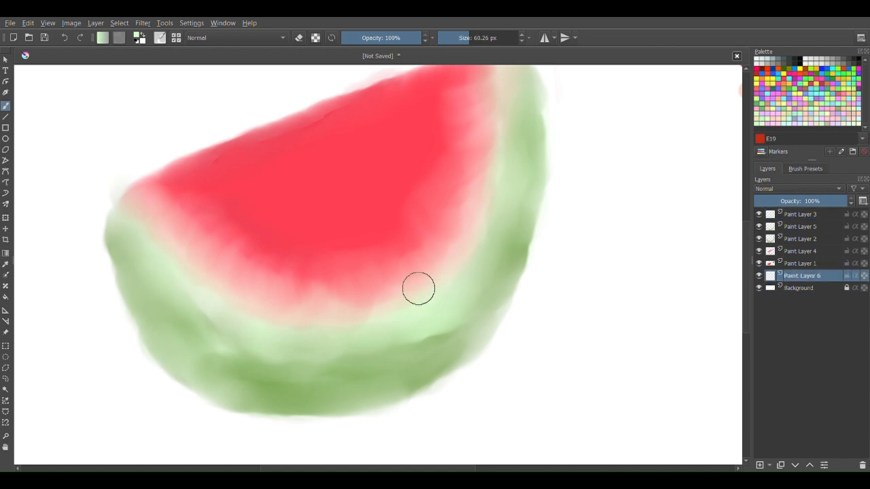
# Paint a pale green band along the inner rind on the new layer with the 43.72 px brush
pyautogui.rightClick(418, 289)
pyautogui.rightClick(418, 289)
pyautogui.scroll(-2, 267, 292)
pyautogui.keyDown('ctrl'); pyautogui.click(622, 227); pyautogui.keyUp('ctrl')
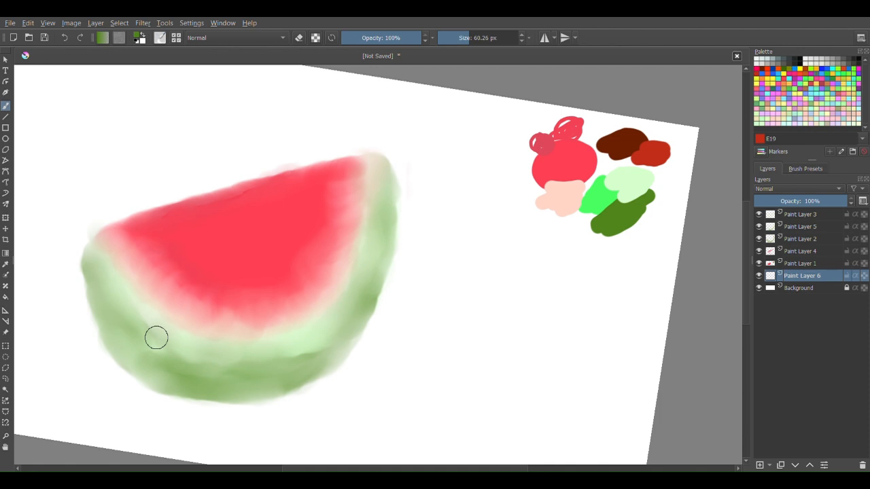
pyautogui.click(805, 168)
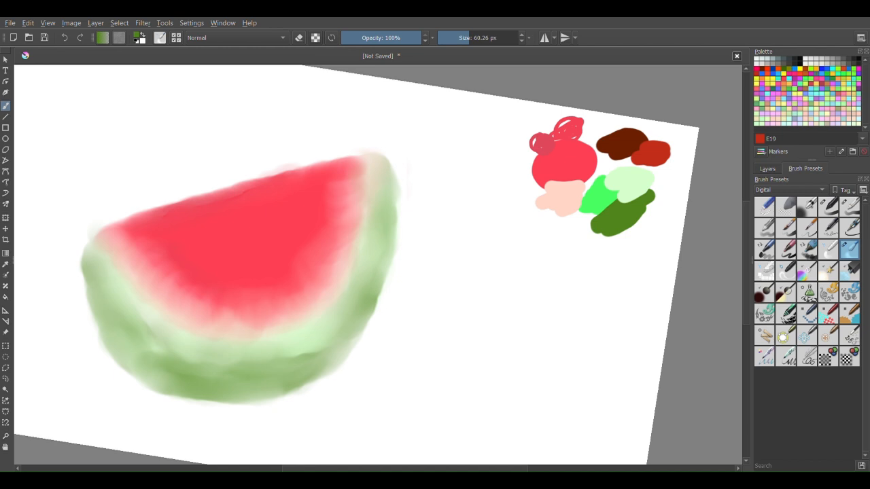
pyautogui.click(828, 207)
pyautogui.moveTo(643, 213); pyautogui.dragTo(673, 216)
pyautogui.hotkey('ctrl', 'z')
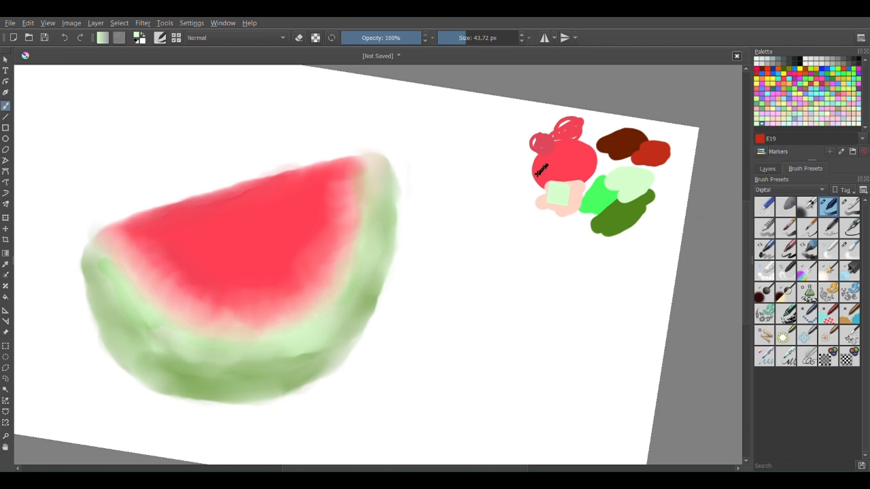
# Using sampled colours at 43.72 px, paint peach and red bands along the flesh's curved edge and a dark green zigzag around the outer rind
pyautogui.keyDown('ctrl'); pyautogui.click(558, 200); pyautogui.keyUp('ctrl')
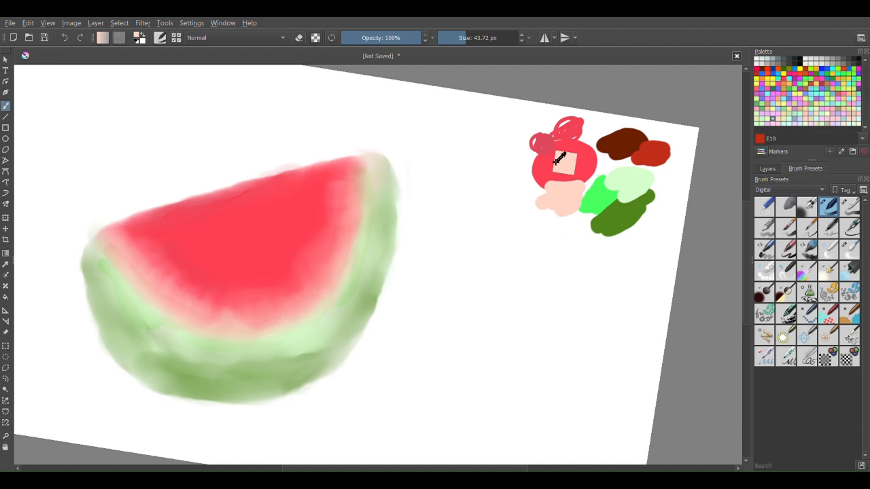
pyautogui.keyDown('ctrl'); pyautogui.click(593, 156); pyautogui.keyUp('ctrl')
pyautogui.moveTo(121, 244)
pyautogui.mouseDown()
pyautogui.moveTo(136, 264)
pyautogui.moveTo(220, 313)
pyautogui.moveTo(293, 304)
pyautogui.moveTo(323, 266)
pyautogui.moveTo(336, 218)
pyautogui.mouseUp()
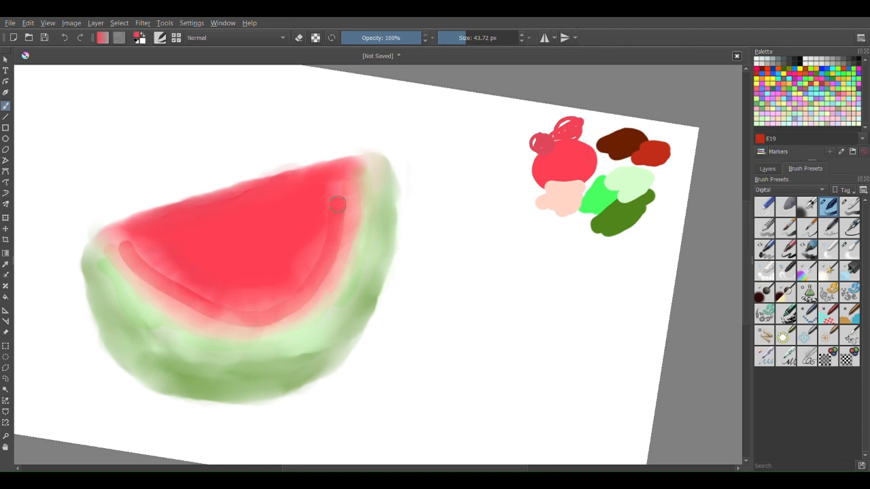
pyautogui.keyDown('ctrl'); pyautogui.click(615, 211); pyautogui.keyUp('ctrl')
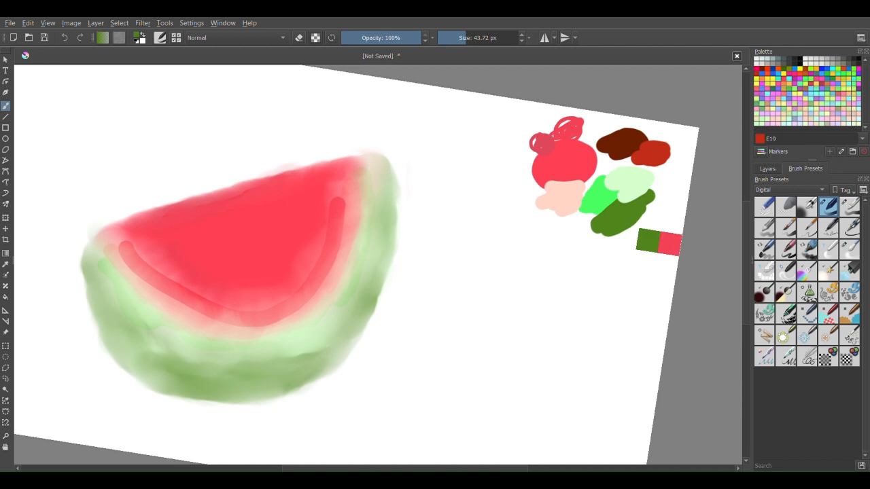
pyautogui.moveTo(98, 277)
pyautogui.mouseDown()
pyautogui.moveTo(100, 320)
pyautogui.moveTo(146, 359)
pyautogui.moveTo(253, 370)
pyautogui.moveTo(302, 356)
pyautogui.moveTo(347, 318)
pyautogui.moveTo(382, 232)
pyautogui.mouseUp()
# Hide Paint Layers 1 to 5 so only the newly painted bands show on the background
pyautogui.click(767, 168)
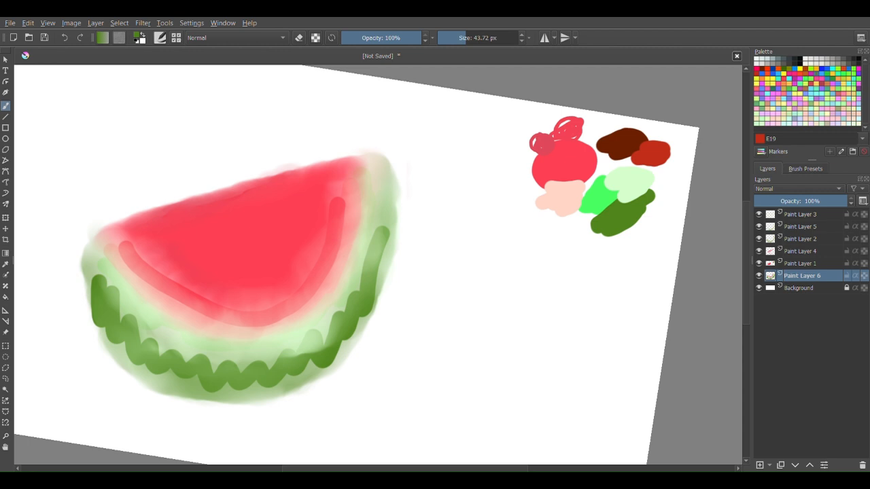
pyautogui.click(759, 264)
pyautogui.click(759, 239)
pyautogui.click(759, 226)
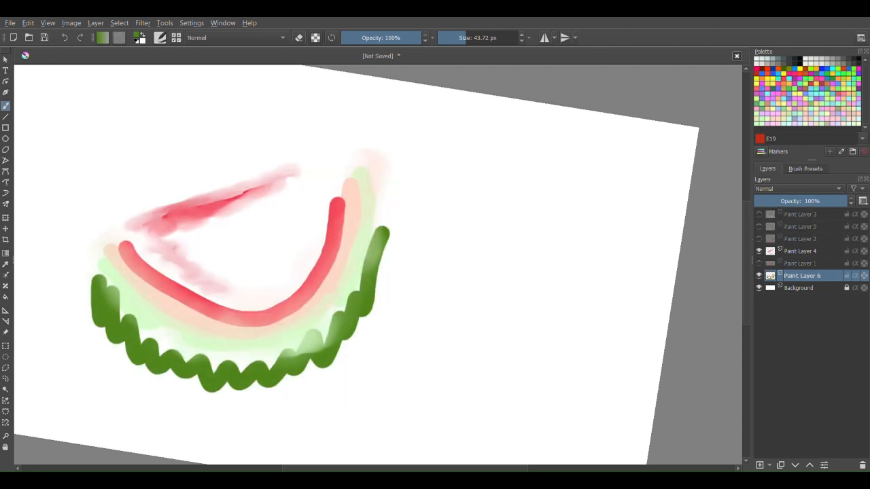
pyautogui.click(759, 214)
pyautogui.click(759, 251)
# Blend the red, peach, pale green and dark green bands into each other with the 60.26 px blending brush
pyautogui.click(805, 168)
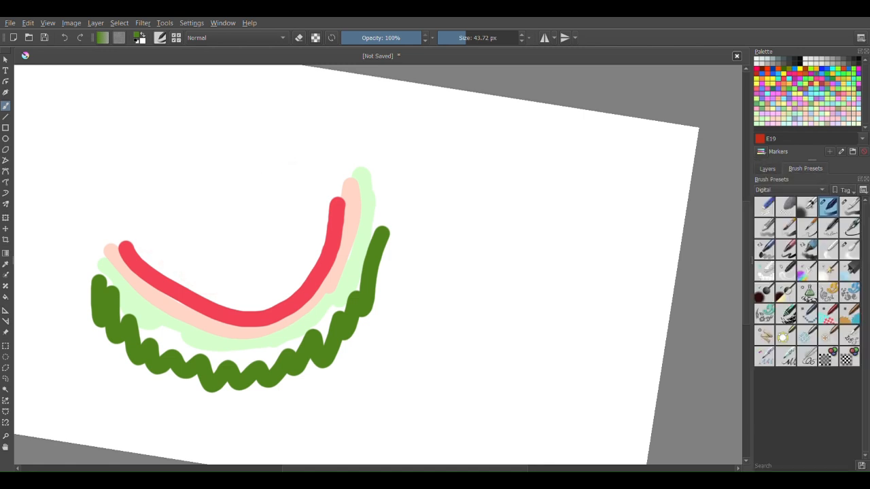
pyautogui.click(849, 250)
pyautogui.scroll(3, 386, 233)
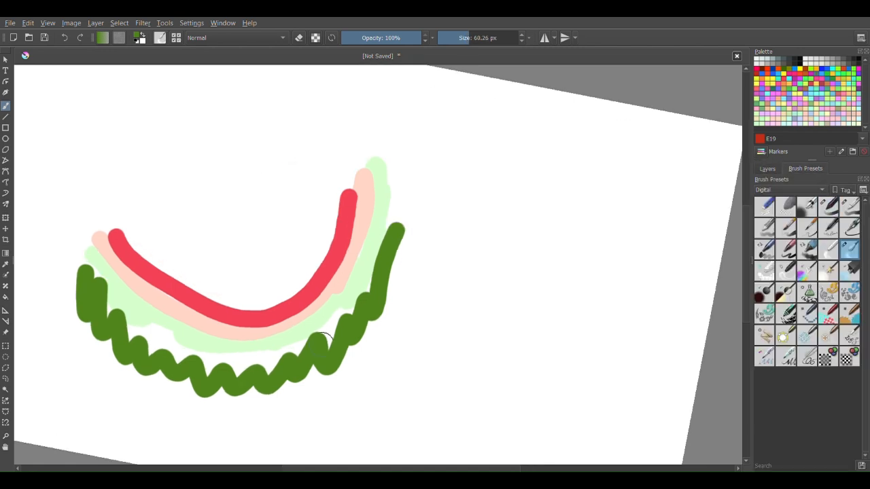
pyautogui.moveTo(431, 110)
pyautogui.mouseDown()
pyautogui.moveTo(440, 107)
pyautogui.moveTo(427, 190)
pyautogui.moveTo(392, 276)
pyautogui.moveTo(295, 351)
pyautogui.moveTo(252, 371)
pyautogui.moveTo(188, 371)
pyautogui.mouseUp()
pyautogui.scroll(-2, 188, 371)
pyautogui.moveTo(191, 291)
pyautogui.mouseDown()
pyautogui.moveTo(270, 342)
pyautogui.moveTo(382, 374)
pyautogui.mouseUp()
pyautogui.moveTo(163, 306)
pyautogui.mouseDown()
pyautogui.moveTo(172, 326)
pyautogui.moveTo(301, 378)
pyautogui.moveTo(367, 386)
pyautogui.moveTo(450, 366)
pyautogui.moveTo(495, 333)
pyautogui.moveTo(535, 271)
pyautogui.moveTo(550, 191)
pyautogui.moveTo(528, 87)
pyautogui.moveTo(508, 131)
pyautogui.moveTo(507, 186)
pyautogui.moveTo(479, 276)
pyautogui.moveTo(417, 325)
pyautogui.moveTo(387, 331)
pyautogui.moveTo(267, 316)
pyautogui.moveTo(200, 265)
pyautogui.moveTo(446, 320)
pyautogui.mouseUp()
pyautogui.moveTo(173, 350)
pyautogui.mouseDown()
pyautogui.moveTo(214, 360)
pyautogui.moveTo(237, 407)
pyautogui.moveTo(257, 414)
pyautogui.moveTo(302, 407)
pyautogui.moveTo(318, 427)
pyautogui.moveTo(335, 430)
pyautogui.moveTo(375, 414)
pyautogui.moveTo(393, 417)
pyautogui.moveTo(298, 443)
pyautogui.moveTo(349, 417)
pyautogui.moveTo(444, 416)
pyautogui.moveTo(430, 428)
pyautogui.moveTo(470, 380)
pyautogui.moveTo(508, 365)
pyautogui.moveTo(527, 340)
pyautogui.moveTo(538, 359)
pyautogui.moveTo(542, 317)
pyautogui.moveTo(573, 261)
pyautogui.moveTo(571, 135)
pyautogui.moveTo(588, 172)
pyautogui.moveTo(564, 113)
pyautogui.mouseUp()
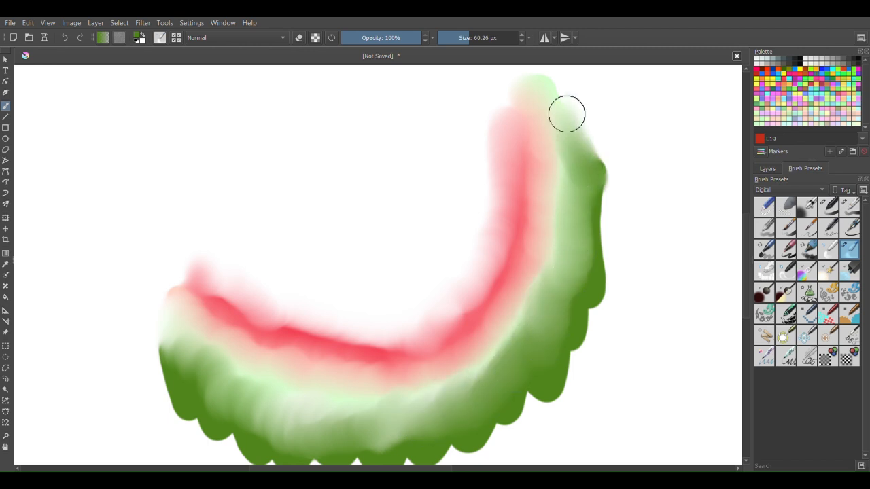
pyautogui.scroll(-2, 575, 121)
pyautogui.moveTo(235, 279)
pyautogui.mouseDown()
pyautogui.moveTo(265, 327)
pyautogui.moveTo(234, 262)
pyautogui.moveTo(320, 346)
pyautogui.moveTo(435, 360)
pyautogui.moveTo(537, 305)
pyautogui.moveTo(573, 259)
pyautogui.moveTo(578, 179)
pyautogui.moveTo(462, 327)
pyautogui.moveTo(269, 282)
pyautogui.moveTo(552, 265)
pyautogui.mouseUp()
# Show Paint Layers 1 to 5 again over the blended rind layer
pyautogui.click(766, 168)
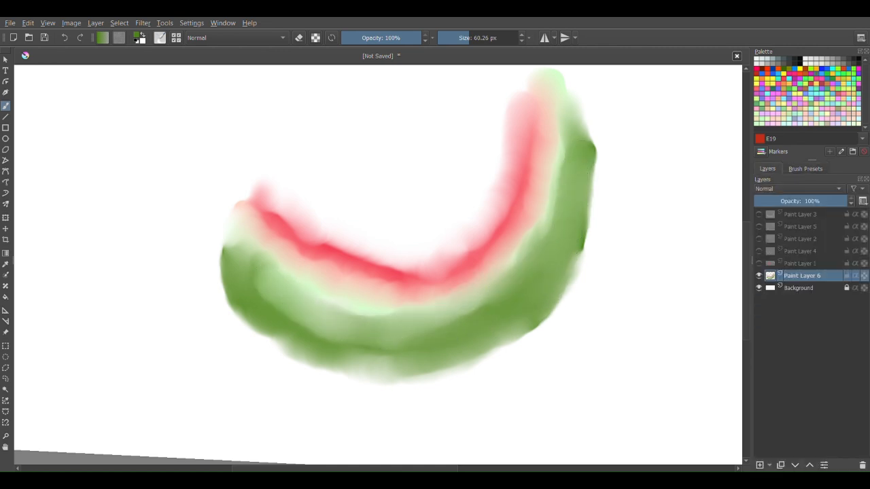
pyautogui.click(759, 264)
pyautogui.click(759, 252)
pyautogui.click(759, 239)
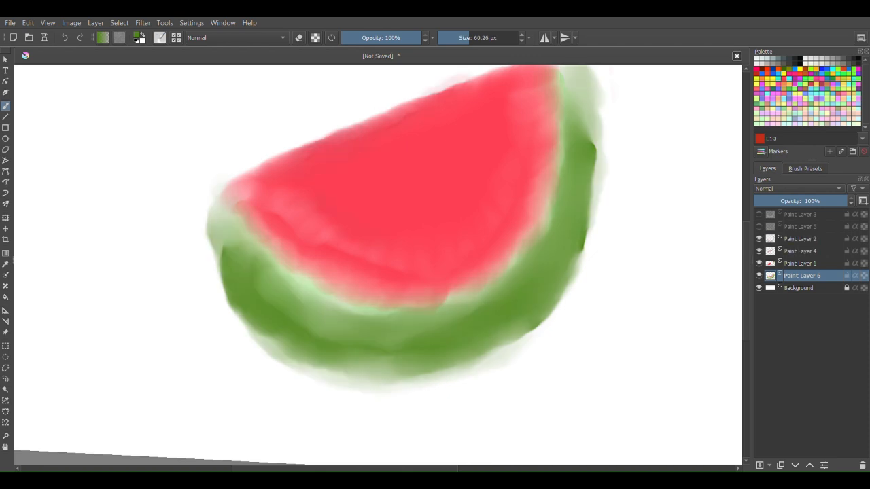
pyautogui.click(759, 227)
pyautogui.click(759, 215)
pyautogui.moveTo(645, 179)
pyautogui.mouseDown()
pyautogui.moveTo(623, 210)
pyautogui.moveTo(562, 246)
pyautogui.mouseUp()
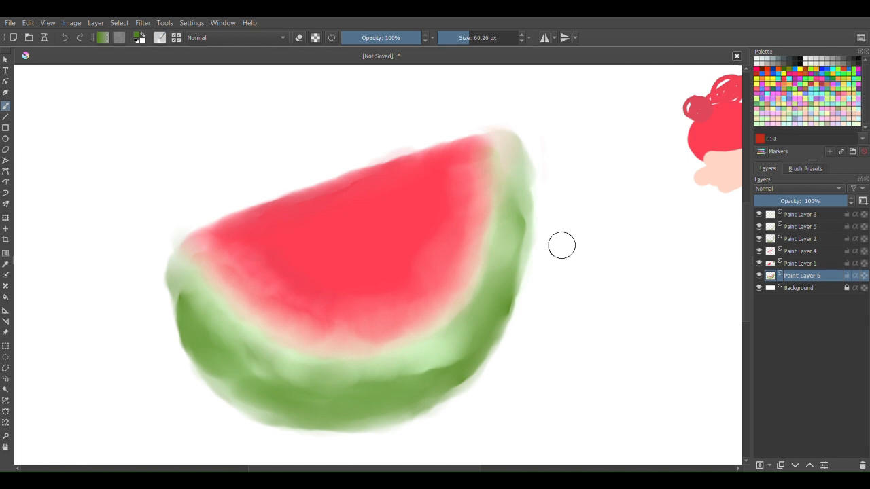
# Add a layer above Paint Layer 3 and paint six dark brown seeds in an arc across the flesh with an 8.56 px brush
pyautogui.click(801, 214)
pyautogui.press('Insert')
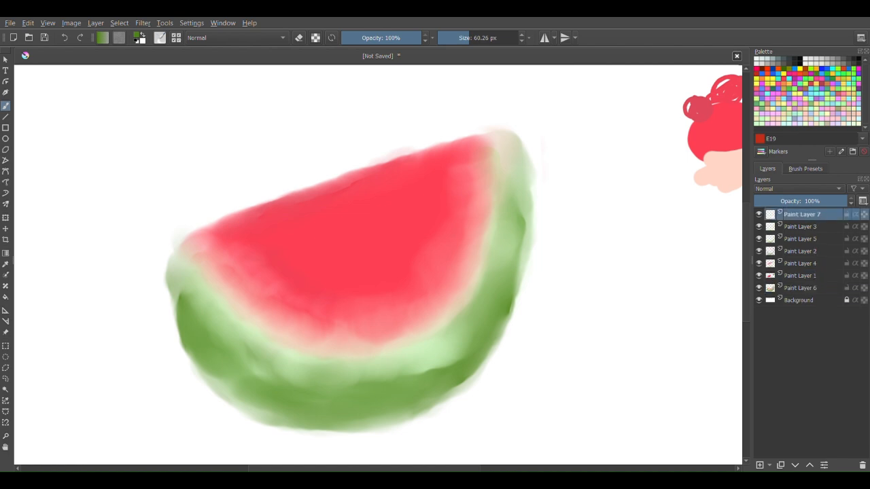
pyautogui.moveTo(564, 210)
pyautogui.mouseDown()
pyautogui.moveTo(564, 322)
pyautogui.moveTo(480, 355)
pyautogui.mouseUp()
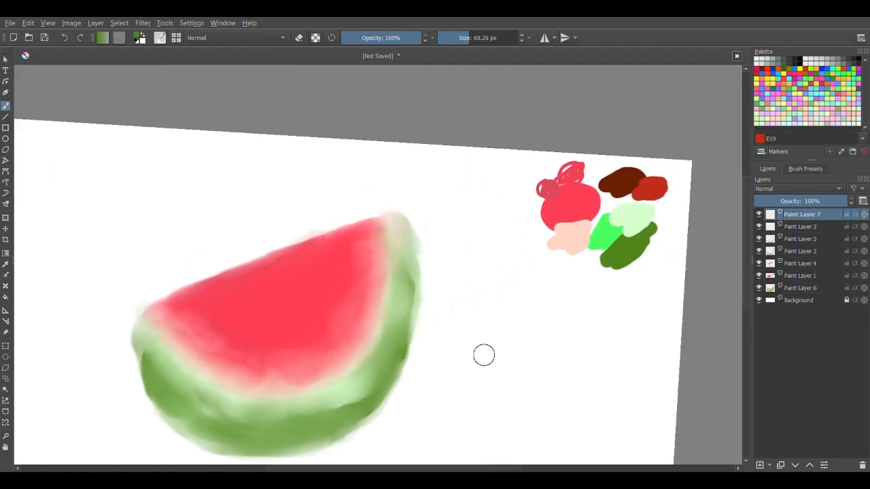
pyautogui.keyDown('ctrl'); pyautogui.click(626, 185); pyautogui.keyUp('ctrl')
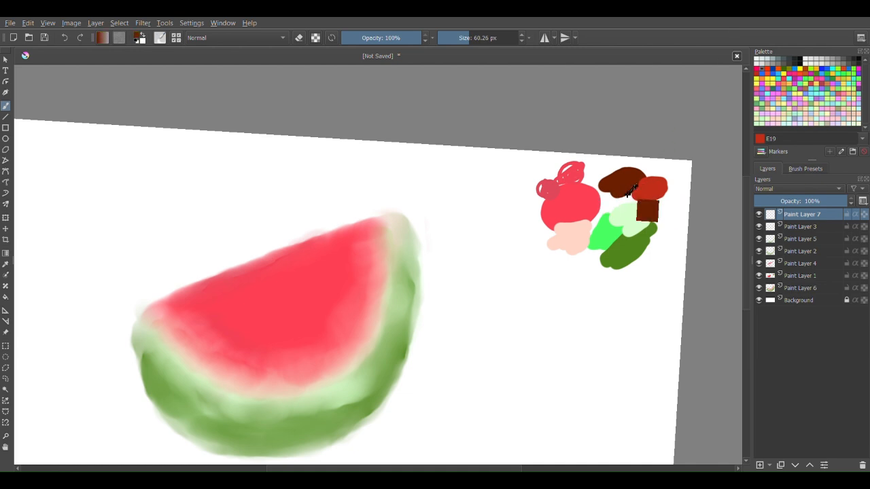
pyautogui.click(806, 168)
pyautogui.click(828, 207)
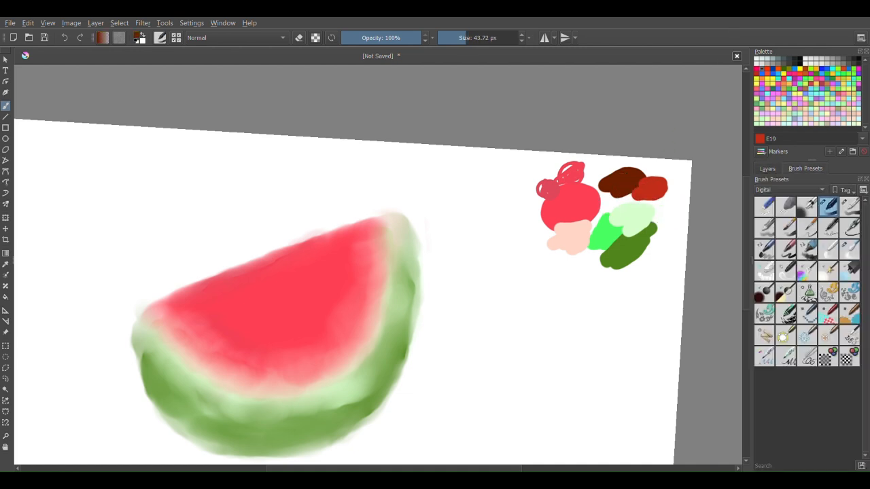
pyautogui.click(454, 38)
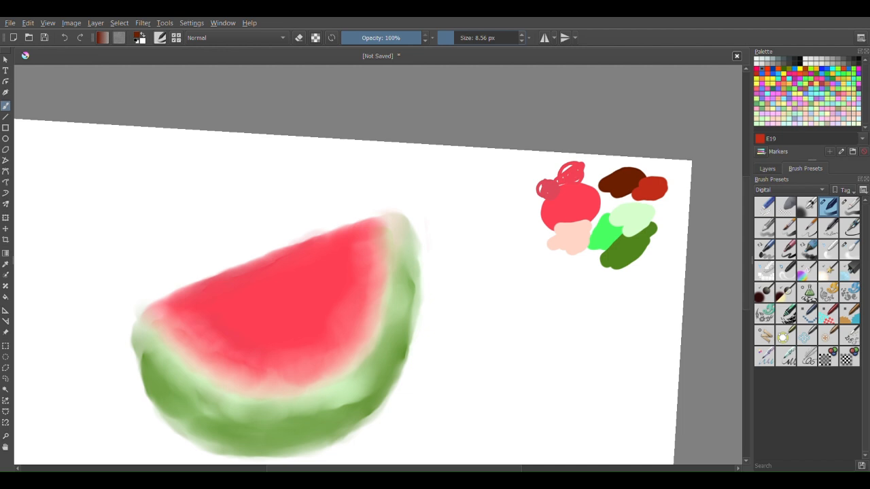
pyautogui.scroll(4, 378, 271)
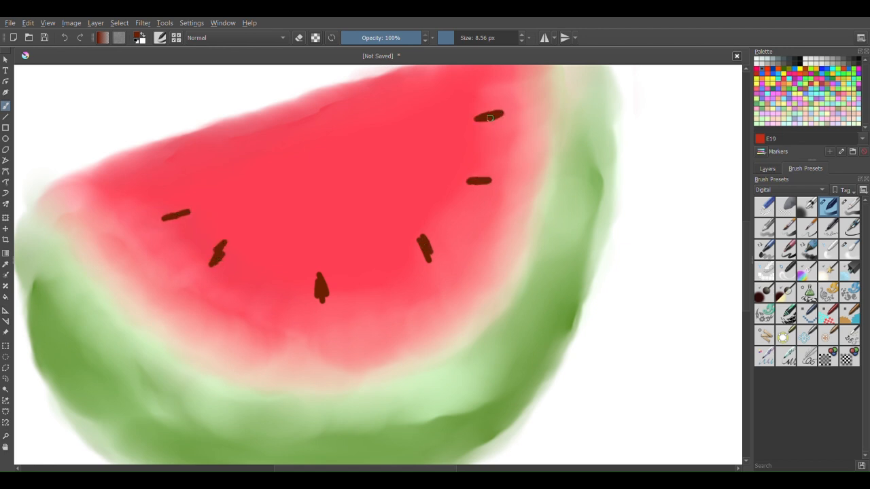
# Soften the edges of the uppermost seed on the flesh's right side with the blending brush at 4.48 px
pyautogui.click(850, 251)
pyautogui.scroll(3, 485, 136)
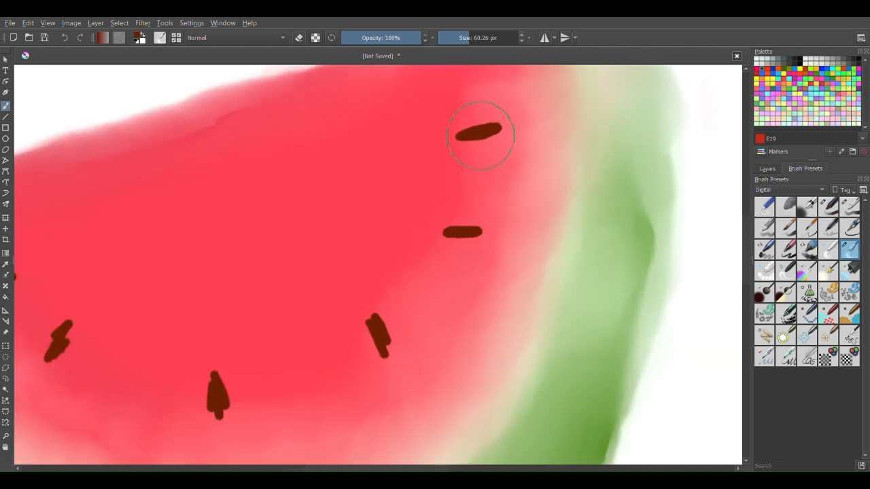
pyautogui.rightClick(518, 162)
pyautogui.click(451, 38)
pyautogui.scroll(-1, 435, 258)
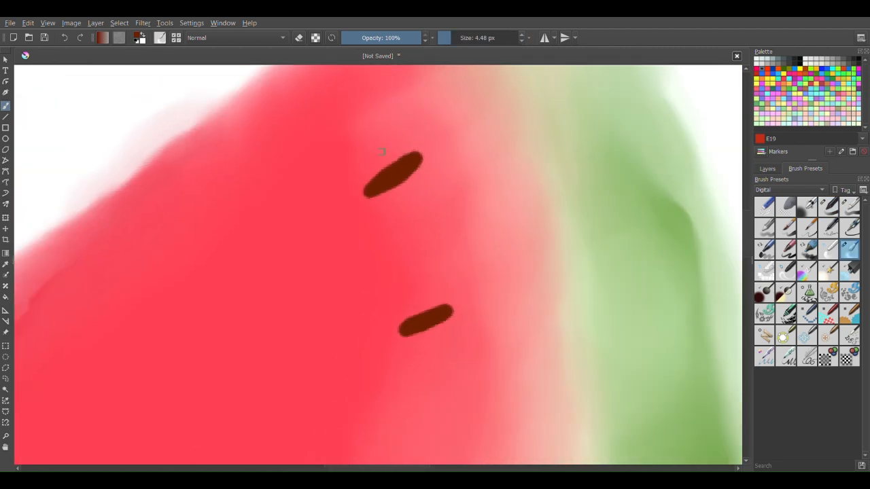
pyautogui.scroll(3, 385, 145)
pyautogui.moveTo(345, 280)
pyautogui.mouseDown()
pyautogui.moveTo(388, 239)
pyautogui.moveTo(400, 219)
pyautogui.moveTo(397, 201)
pyautogui.moveTo(336, 219)
pyautogui.mouseUp()
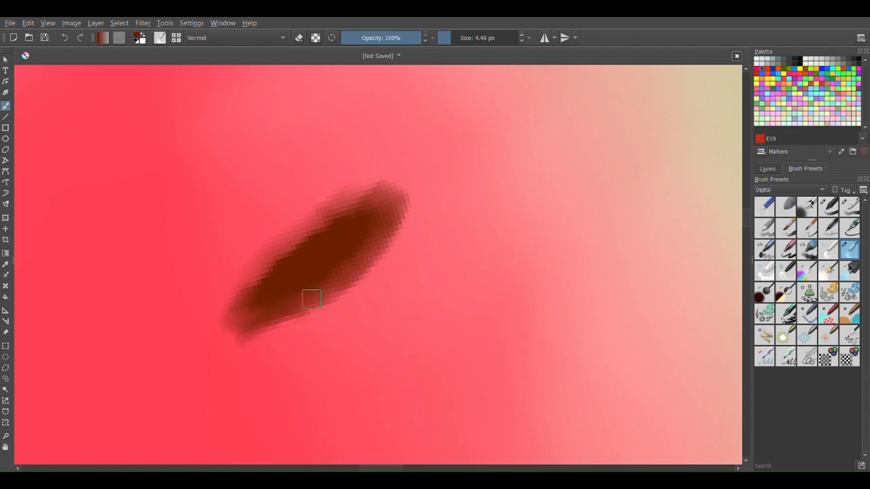
# Soften the next two seeds down the right side of the flesh, enlarging the blending brush to 16.72 px
pyautogui.scroll(-5, 312, 299)
pyautogui.scroll(3, 272, 149)
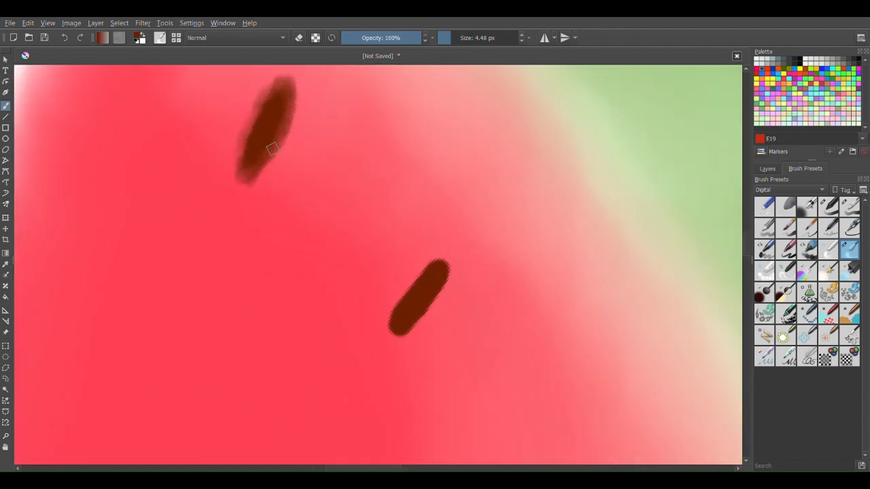
pyautogui.scroll(3, 272, 149)
pyautogui.moveTo(320, 271)
pyautogui.mouseDown()
pyautogui.moveTo(349, 271)
pyautogui.moveTo(401, 145)
pyautogui.moveTo(368, 143)
pyautogui.moveTo(308, 256)
pyautogui.moveTo(357, 212)
pyautogui.moveTo(351, 198)
pyautogui.moveTo(340, 219)
pyautogui.moveTo(301, 213)
pyautogui.moveTo(203, 233)
pyautogui.moveTo(361, 201)
pyautogui.moveTo(339, 181)
pyautogui.moveTo(316, 253)
pyautogui.moveTo(328, 318)
pyautogui.moveTo(346, 278)
pyautogui.moveTo(286, 268)
pyautogui.moveTo(280, 258)
pyautogui.moveTo(300, 275)
pyautogui.moveTo(261, 304)
pyautogui.moveTo(175, 321)
pyautogui.moveTo(344, 304)
pyautogui.moveTo(364, 241)
pyautogui.moveTo(334, 272)
pyautogui.moveTo(342, 297)
pyautogui.mouseUp()
pyautogui.scroll(-2, 341, 219)
pyautogui.scroll(3, 367, 250)
pyautogui.scroll(-1, 341, 278)
pyautogui.scroll(-3, 342, 277)
pyautogui.scroll(1, 174, 321)
pyautogui.scroll(-1, 356, 257)
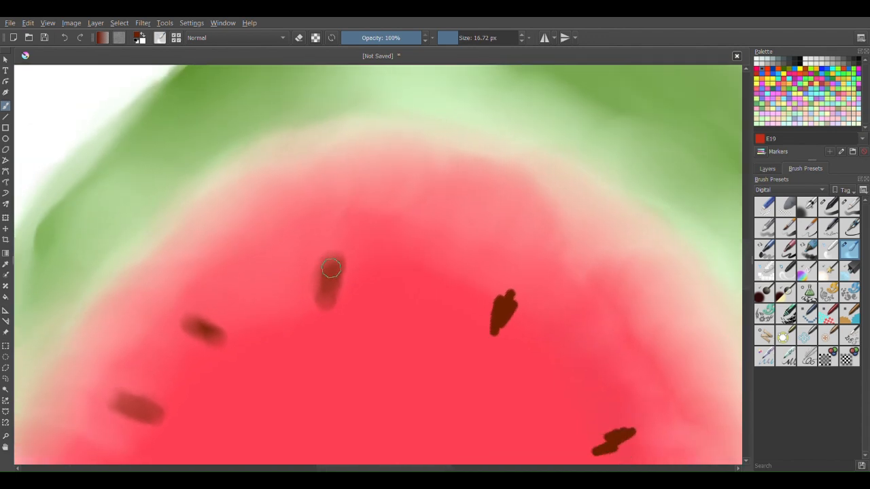
# Soften the remaining three seeds, from the lower middle to the left end of the flesh, with the 16.72 px blending brush
pyautogui.scroll(2, 469, 275)
pyautogui.moveTo(365, 247)
pyautogui.mouseDown()
pyautogui.moveTo(386, 278)
pyautogui.moveTo(414, 197)
pyautogui.moveTo(401, 184)
pyautogui.moveTo(377, 206)
pyautogui.moveTo(373, 249)
pyautogui.mouseUp()
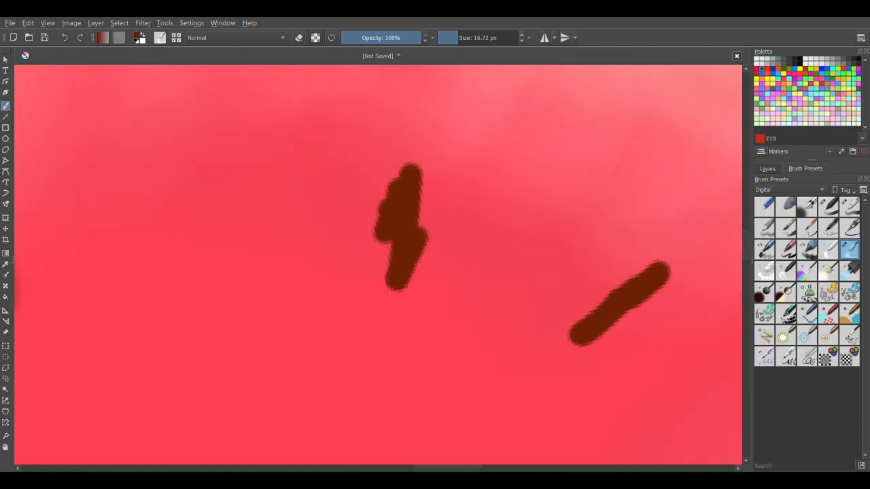
pyautogui.moveTo(401, 276)
pyautogui.mouseDown()
pyautogui.moveTo(423, 197)
pyautogui.moveTo(417, 166)
pyautogui.moveTo(388, 200)
pyautogui.moveTo(397, 265)
pyautogui.moveTo(255, 294)
pyautogui.mouseUp()
pyautogui.scroll(-1, 395, 265)
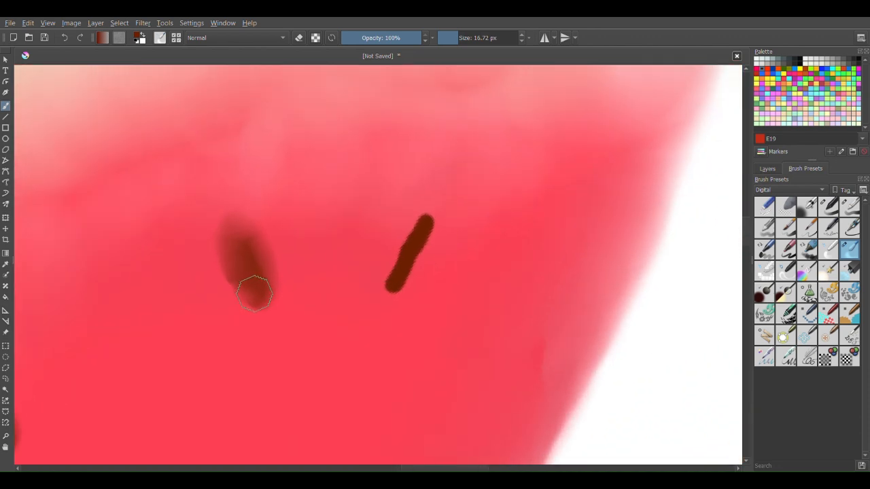
pyautogui.moveTo(399, 284)
pyautogui.mouseDown()
pyautogui.moveTo(438, 219)
pyautogui.moveTo(405, 255)
pyautogui.moveTo(398, 281)
pyautogui.mouseUp()
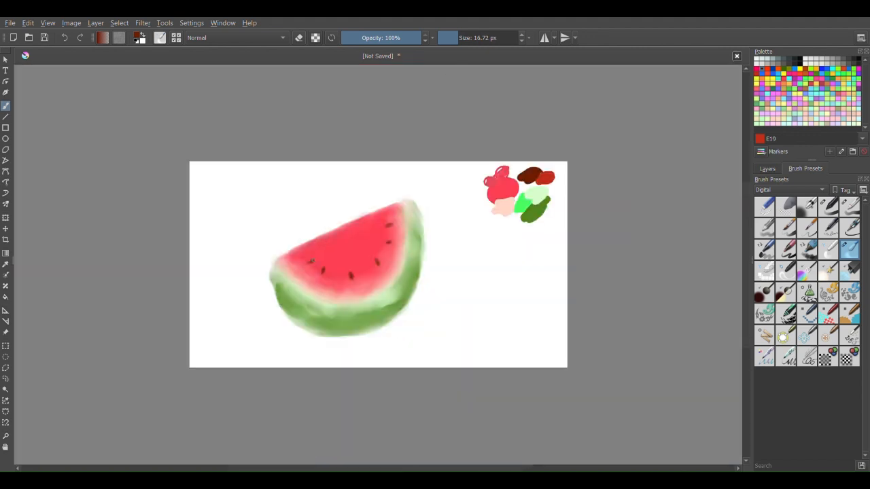
pyautogui.scroll(3, 311, 260)
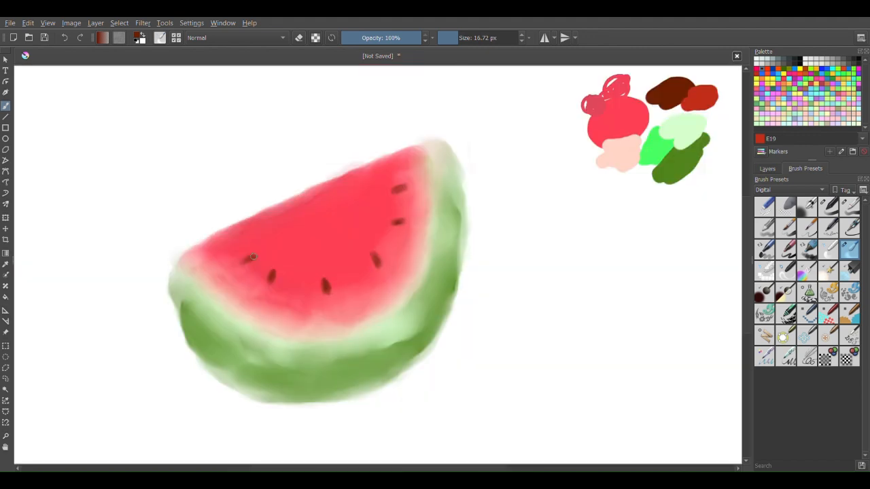